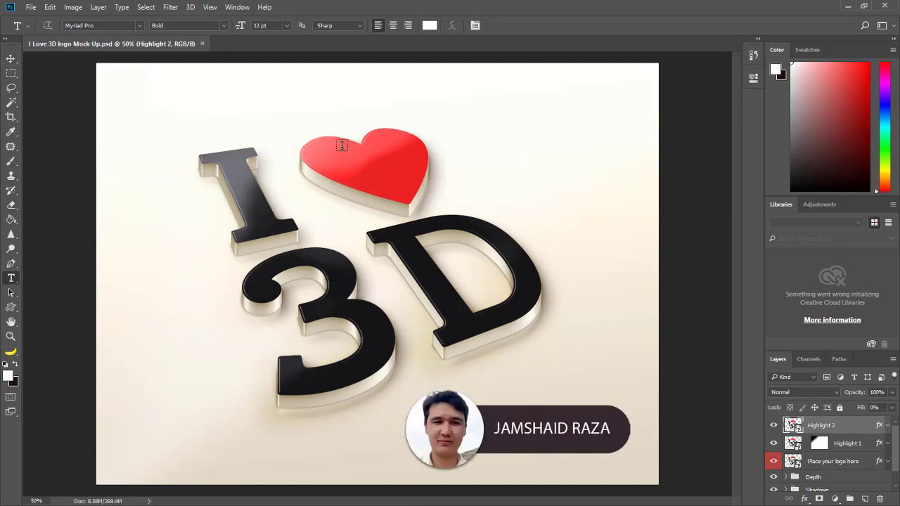
# - Switch to the Move tool and minimize Photoshop to reveal the YouTube channel page
pyautogui.click(11, 58)
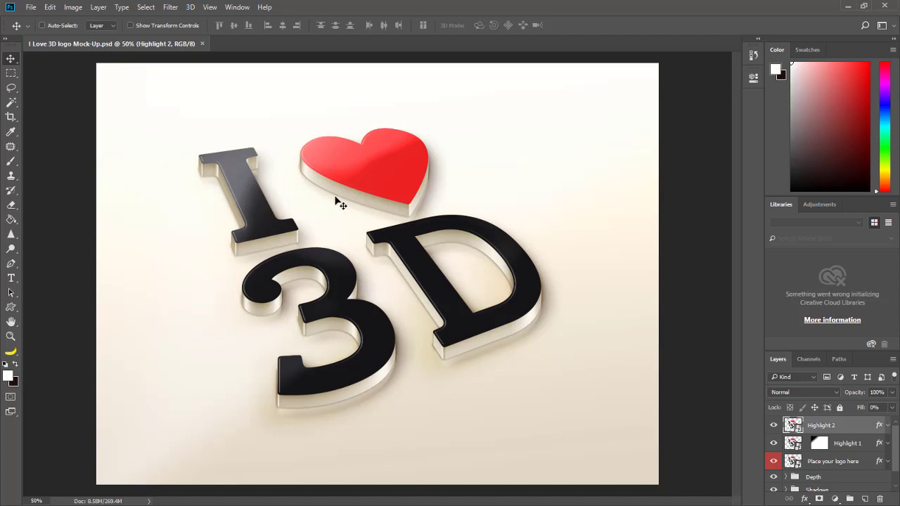
pyautogui.click(848, 8)
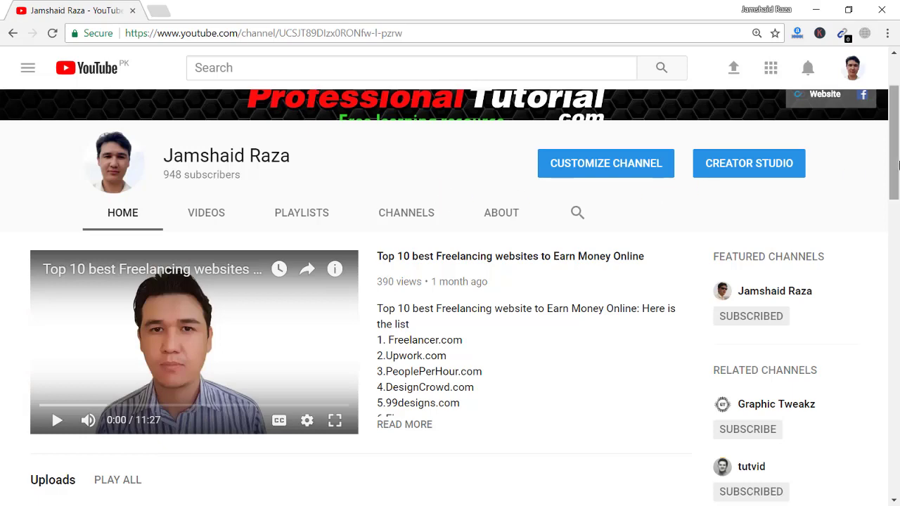
# - Browse the channel's Uploads and Popular uploads, then switch to the professionaltutorial.com window
pyautogui.scroll(-2, 895, 184)
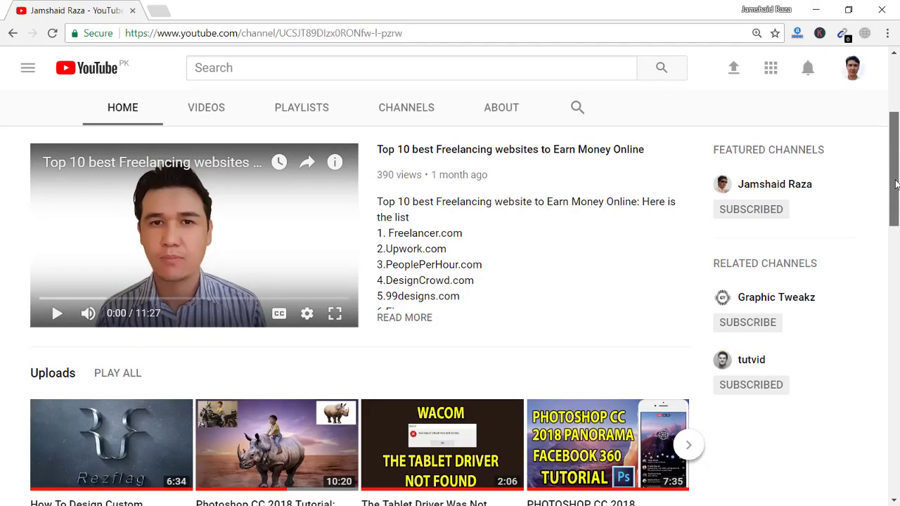
pyautogui.scroll(-2, 895, 184)
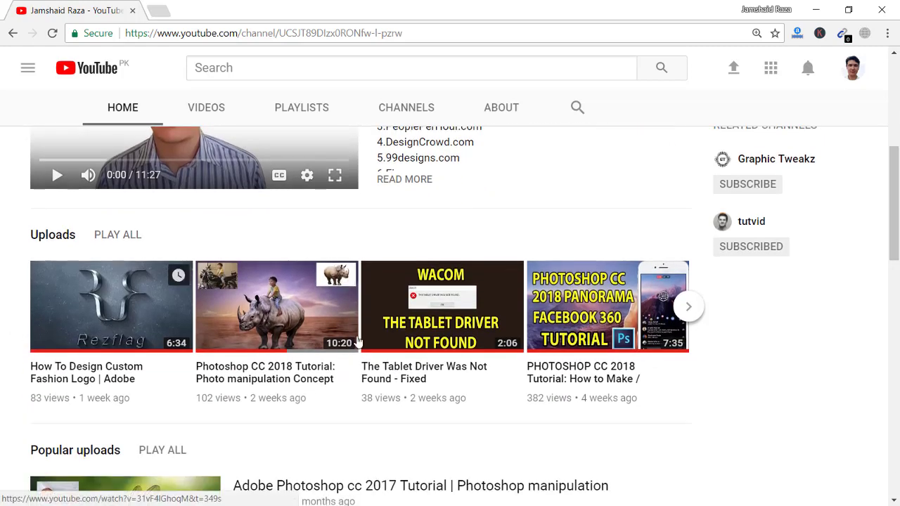
pyautogui.scroll(-5, 896, 249)
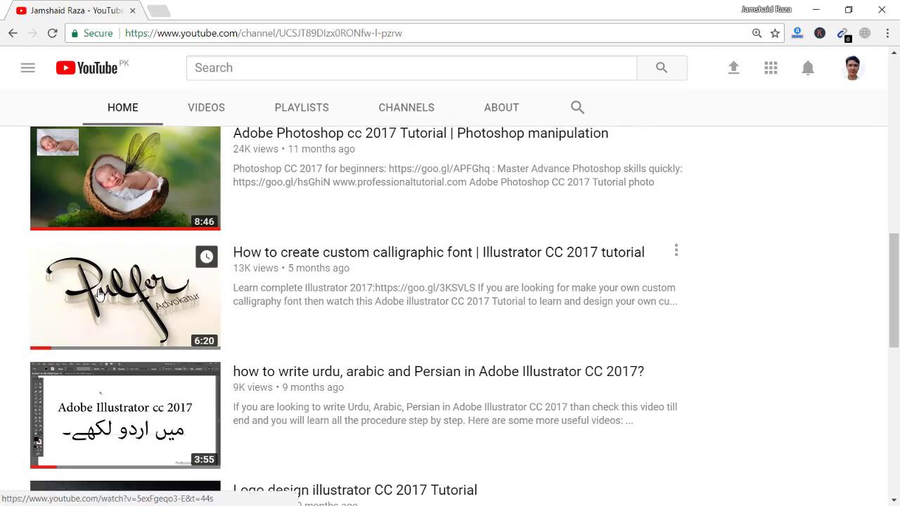
pyautogui.scroll(-3, 894, 266)
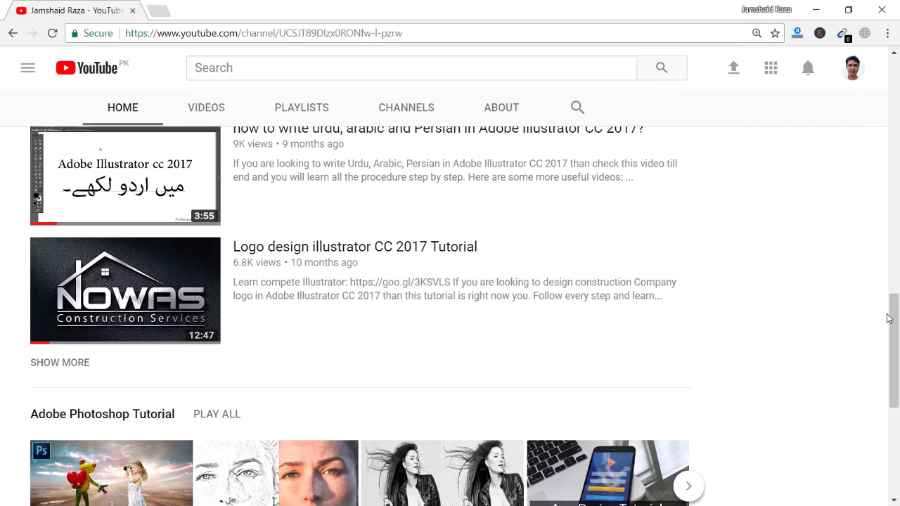
pyautogui.scroll(1, 890, 319)
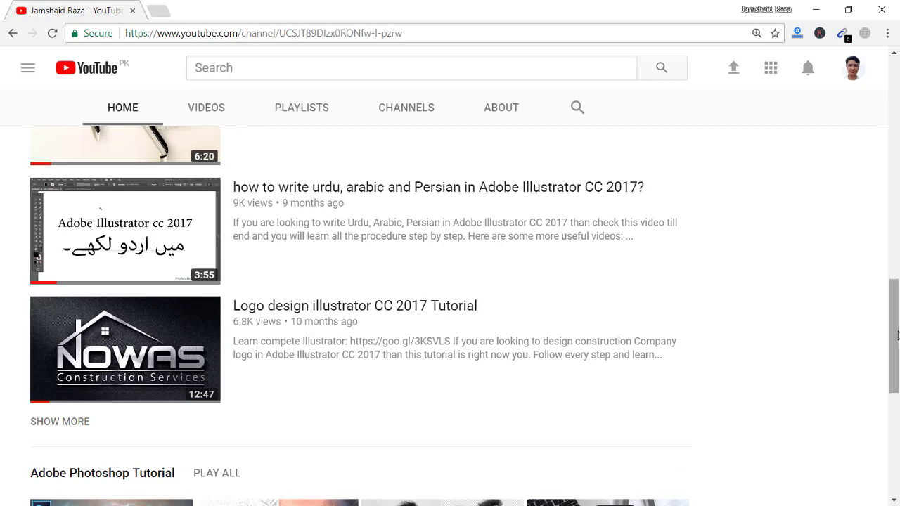
pyautogui.moveTo(897, 331); pyautogui.dragTo(897, 280)
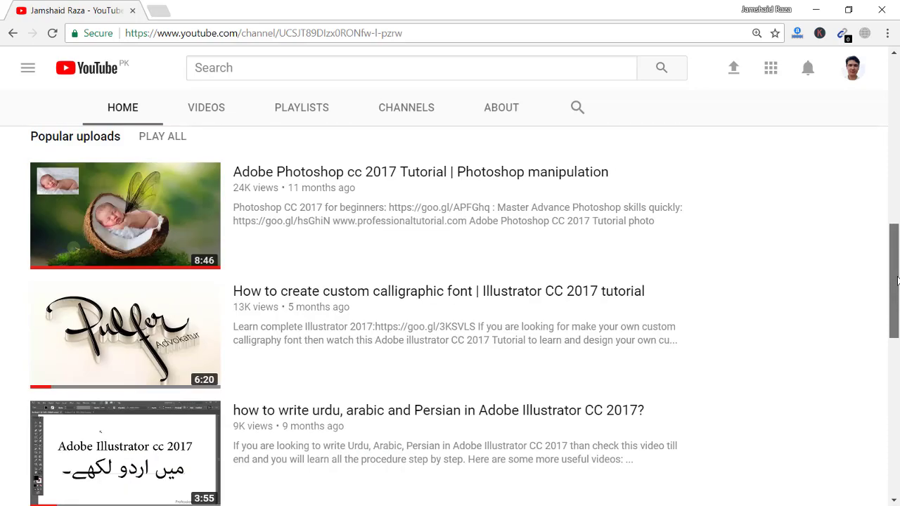
pyautogui.moveTo(897, 280); pyautogui.dragTo(896, 200)
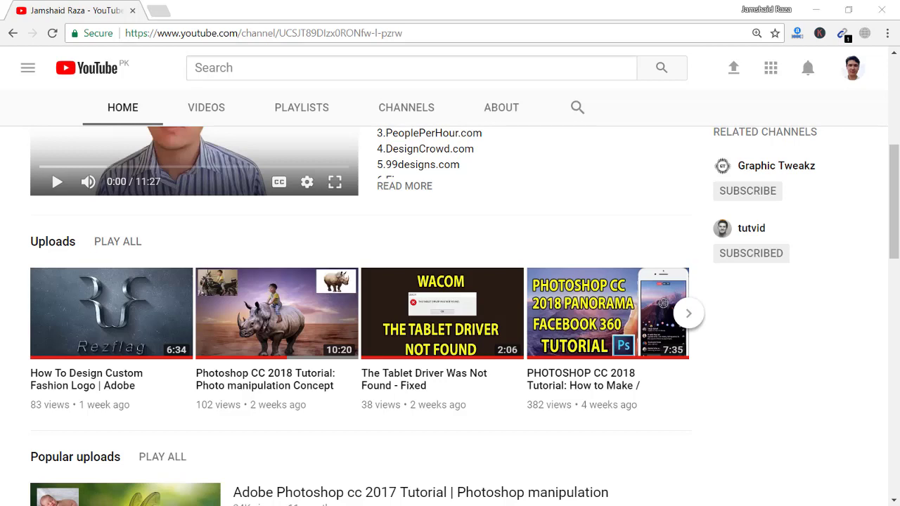
pyautogui.hotkey('alt', 'Tab')
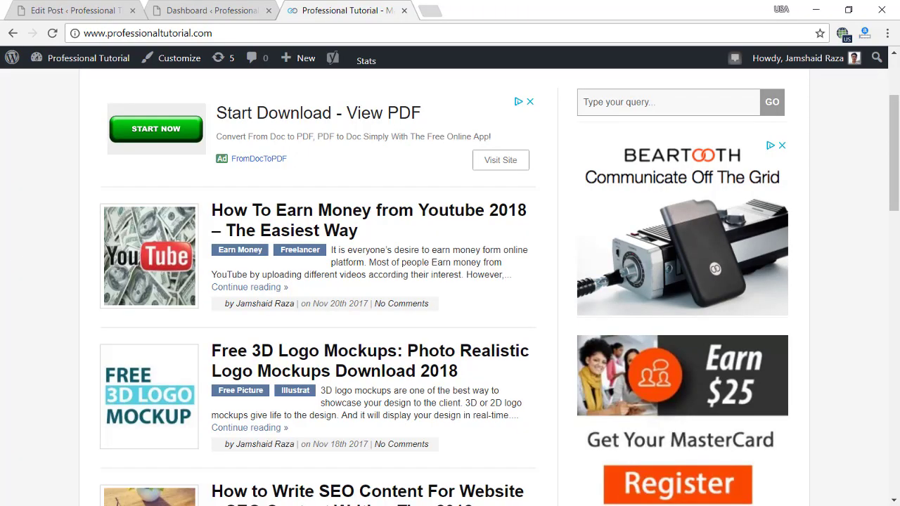
# - Select the site address, then open the 'Free 3D Logo Mockups' post from the homepage
pyautogui.moveTo(214, 33); pyautogui.dragTo(81, 33)
pyautogui.click(237, 33)
pyautogui.moveTo(895, 130); pyautogui.dragTo(896, 155)
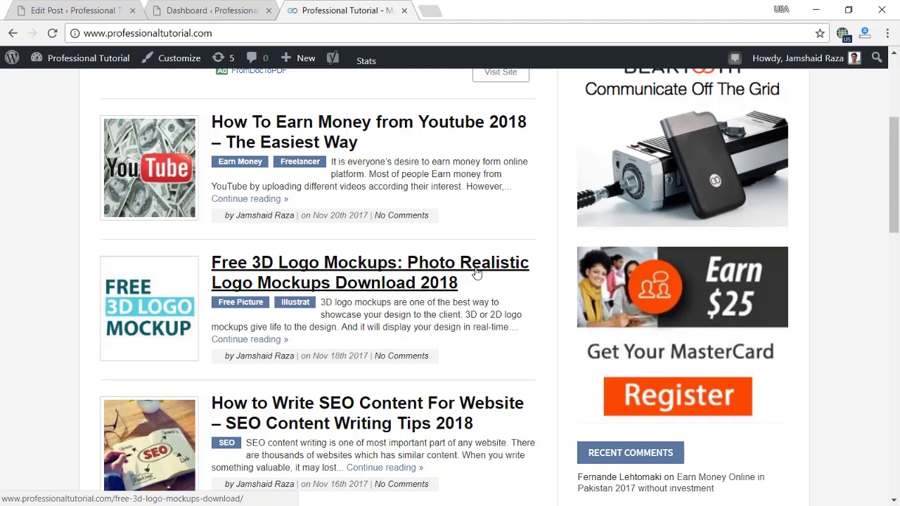
pyautogui.click(384, 286)
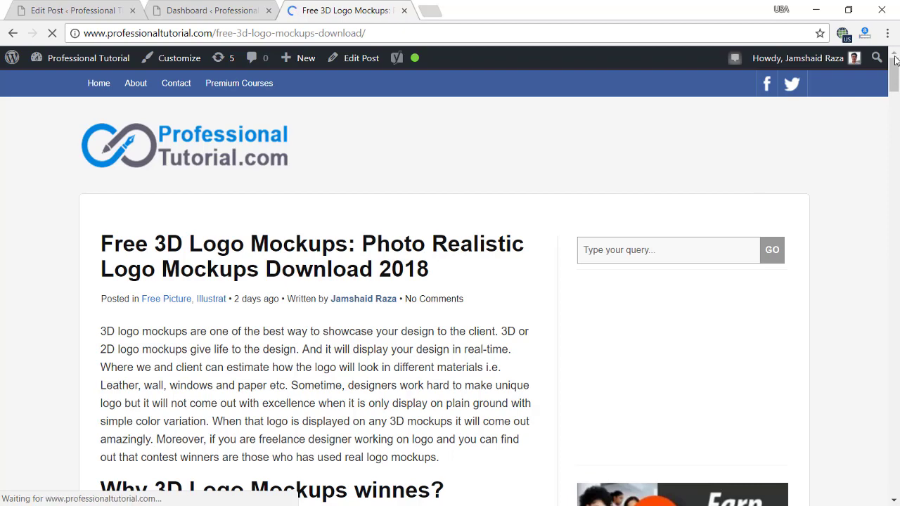
# - Scroll the post down to the I Love 3D Logo MockUp section and its Free Download button
pyautogui.moveTo(896, 84); pyautogui.dragTo(895, 89)
pyautogui.scroll(-2, 895, 87)
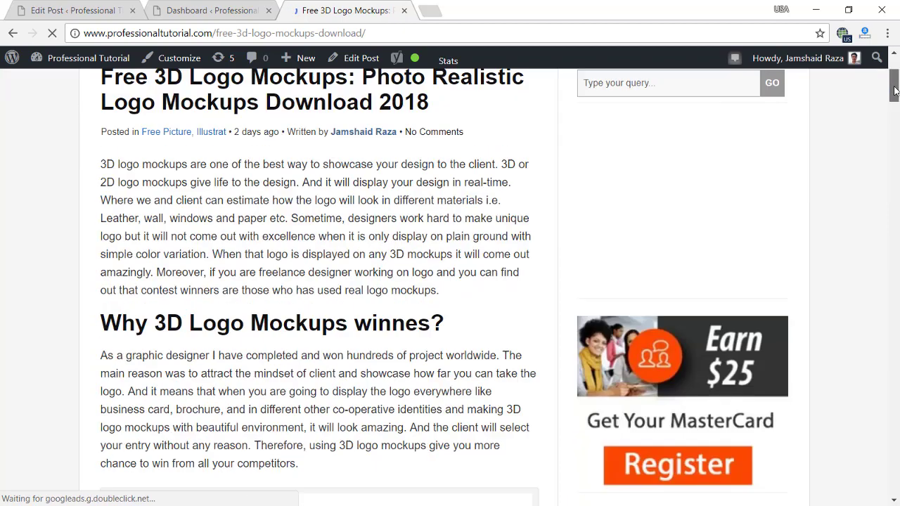
pyautogui.scroll(2, 895, 84)
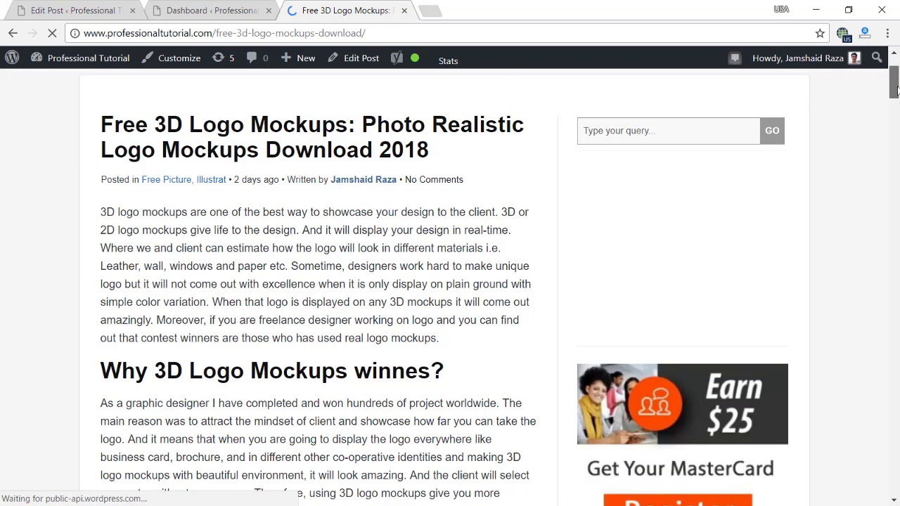
pyautogui.scroll(-4, 897, 105)
pyautogui.scroll(-4, 897, 123)
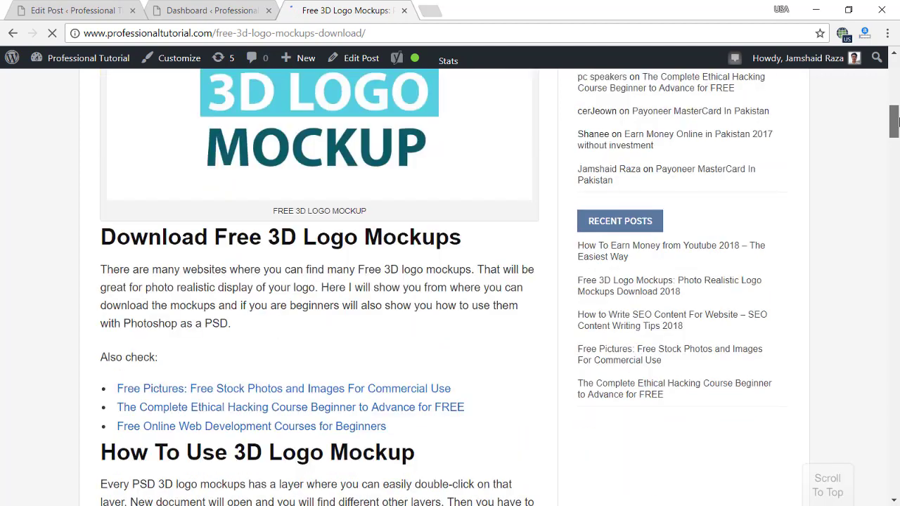
pyautogui.scroll(-1, 897, 130)
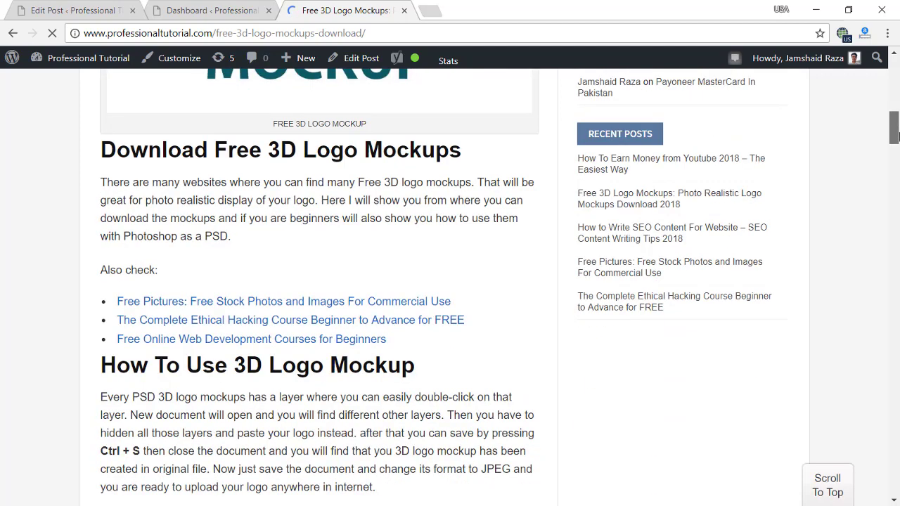
pyautogui.scroll(-2, 896, 137)
pyautogui.scroll(-1, 897, 142)
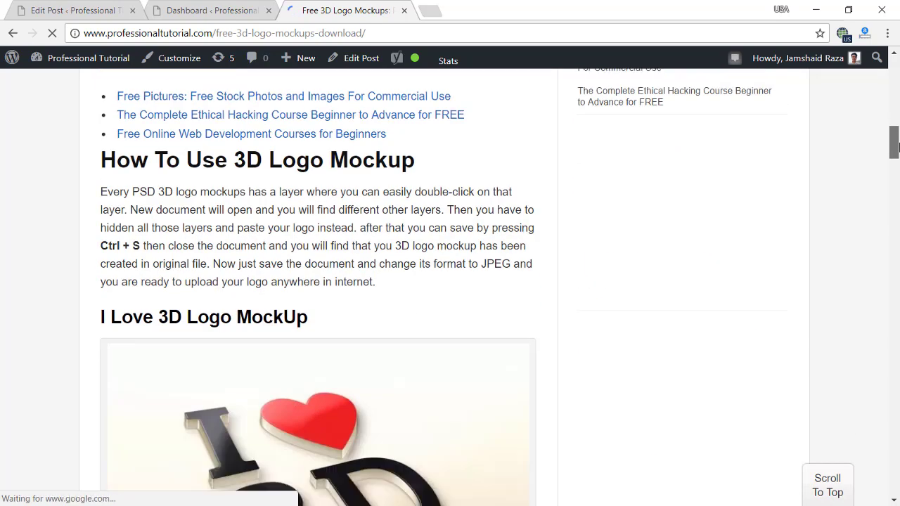
pyautogui.scroll(-1, 895, 146)
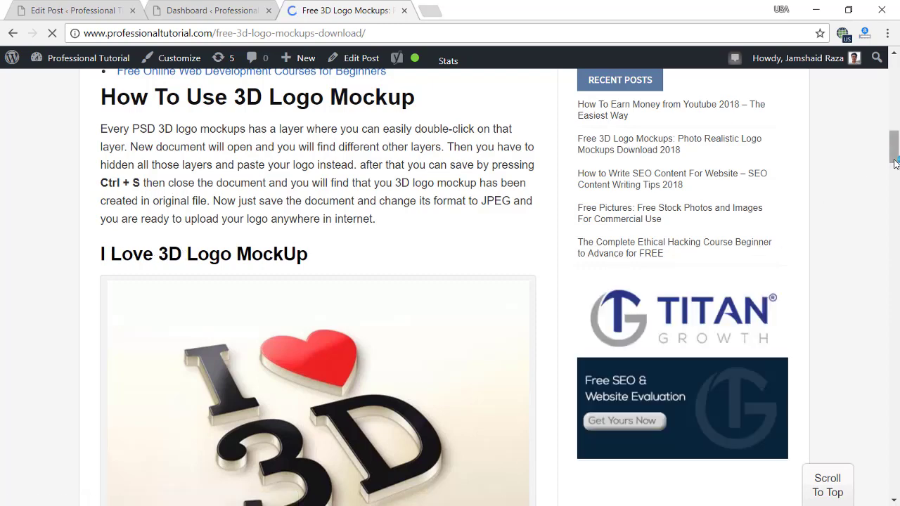
pyautogui.moveTo(895, 162); pyautogui.dragTo(895, 173)
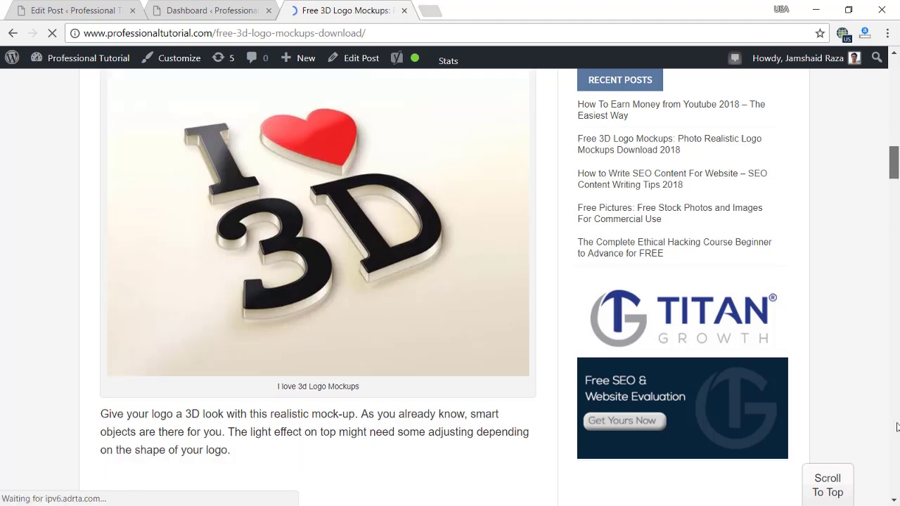
pyautogui.scroll(-3, 492, 352)
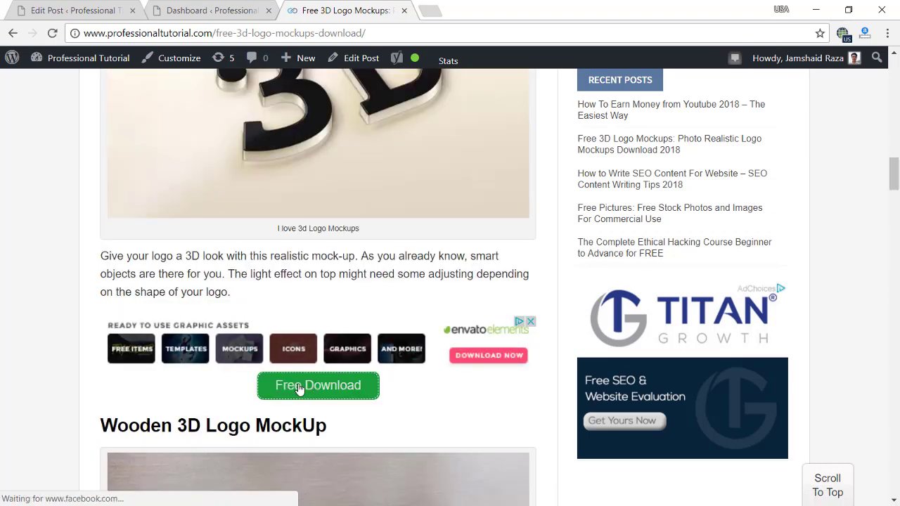
# - Scroll past the Wooden, Wall and Cardboard mockups, return to I Love 3D, then switch back to Photoshop
pyautogui.moveTo(897, 175); pyautogui.dragTo(897, 199)
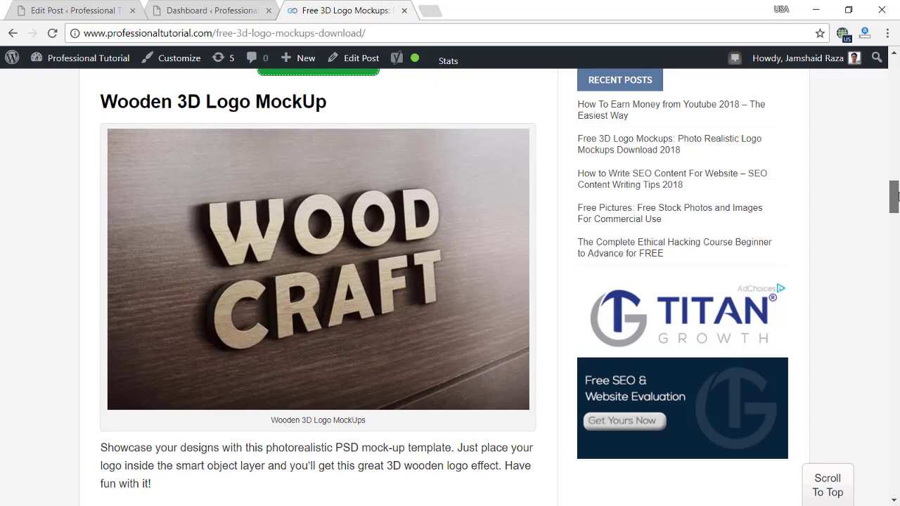
pyautogui.moveTo(898, 195); pyautogui.dragTo(897, 418)
pyautogui.click(899, 332)
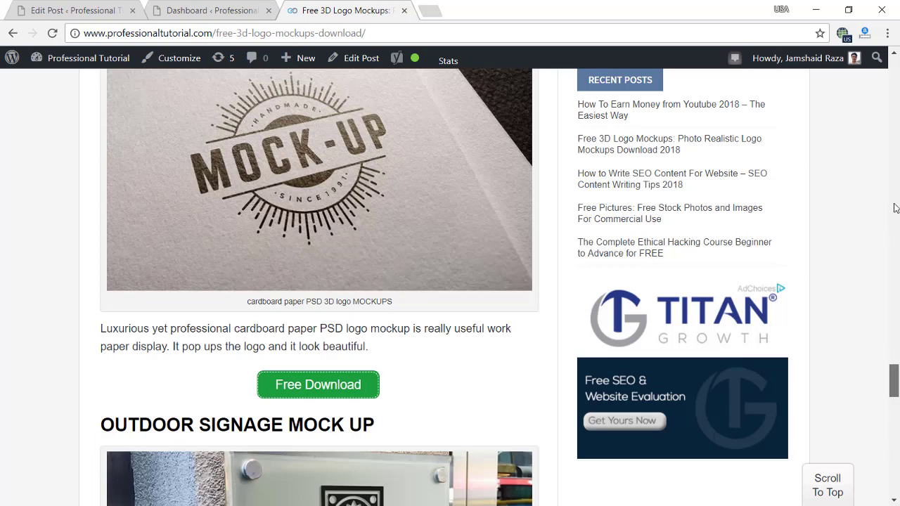
pyautogui.click(893, 156)
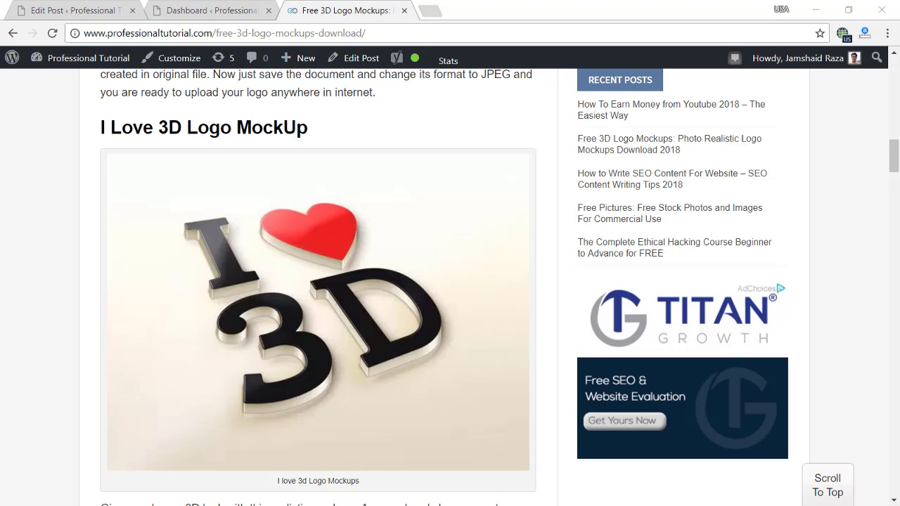
pyautogui.hotkey('alt', 'Tab')
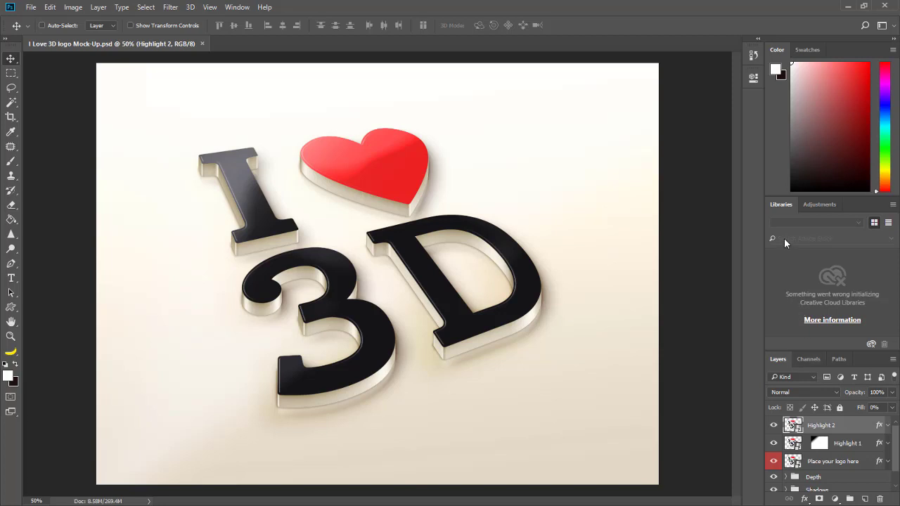
# - Collapse the Libraries panel and open the 'Place your logo here' smart object's contents
pyautogui.doubleClick(780, 206)
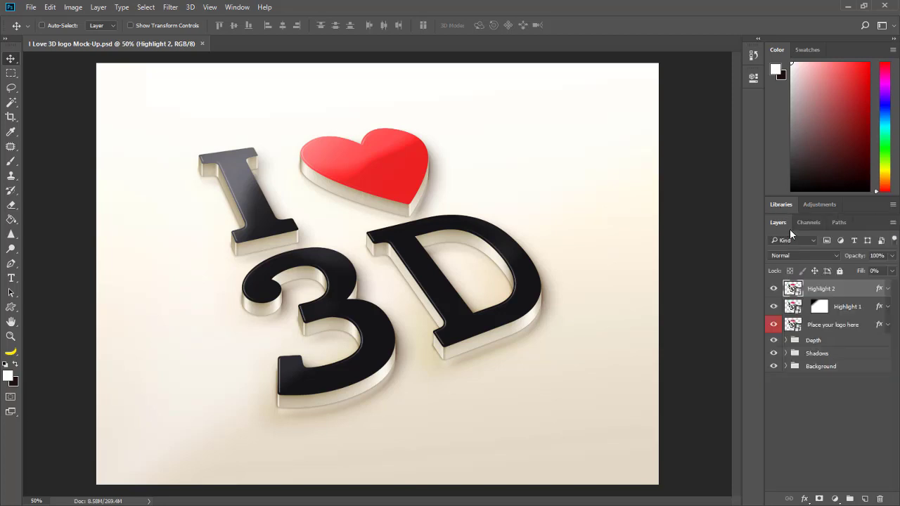
pyautogui.click(792, 326)
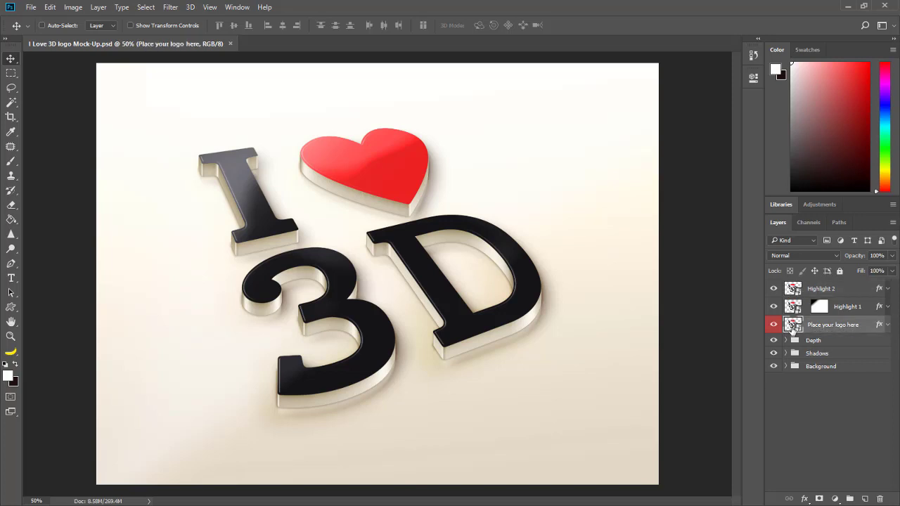
pyautogui.doubleClick(792, 328)
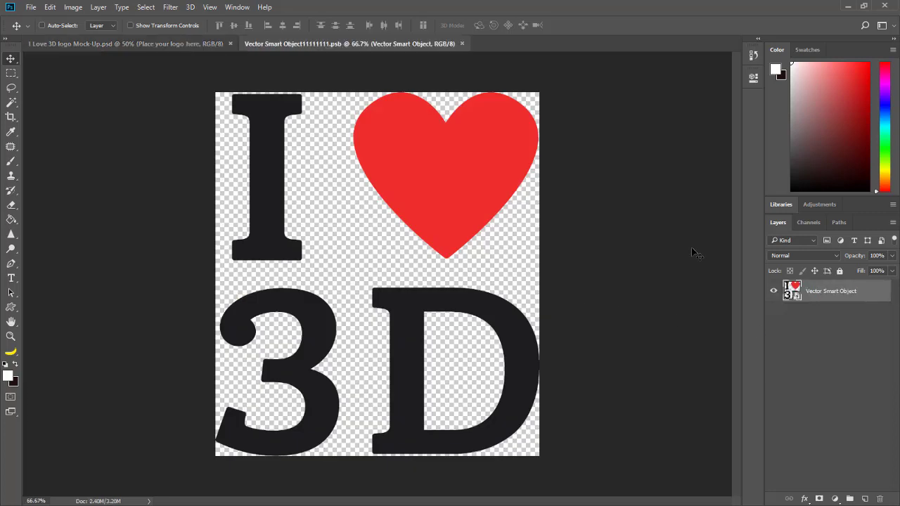
# - Hide the I ♥ 3D artwork, add a new layer and type 'Professional' on the canvas
pyautogui.click(772, 292)
pyautogui.click(863, 499)
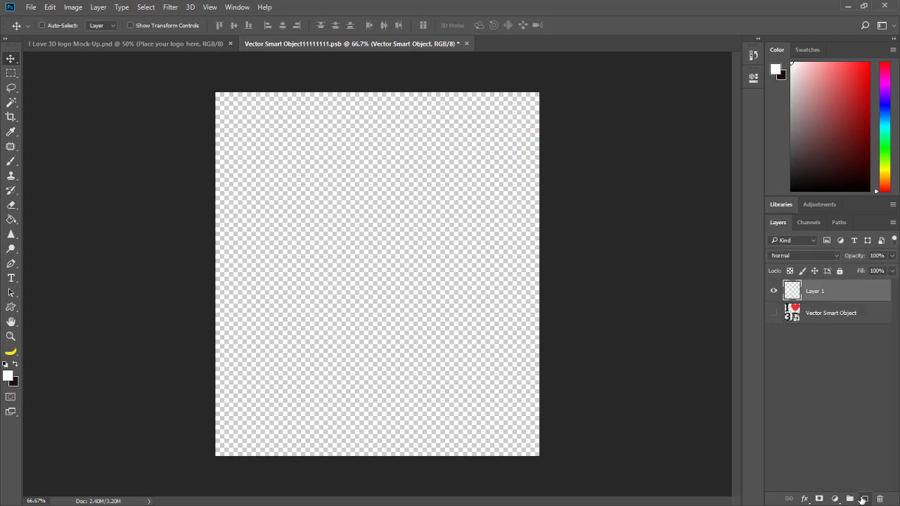
pyautogui.click(11, 279)
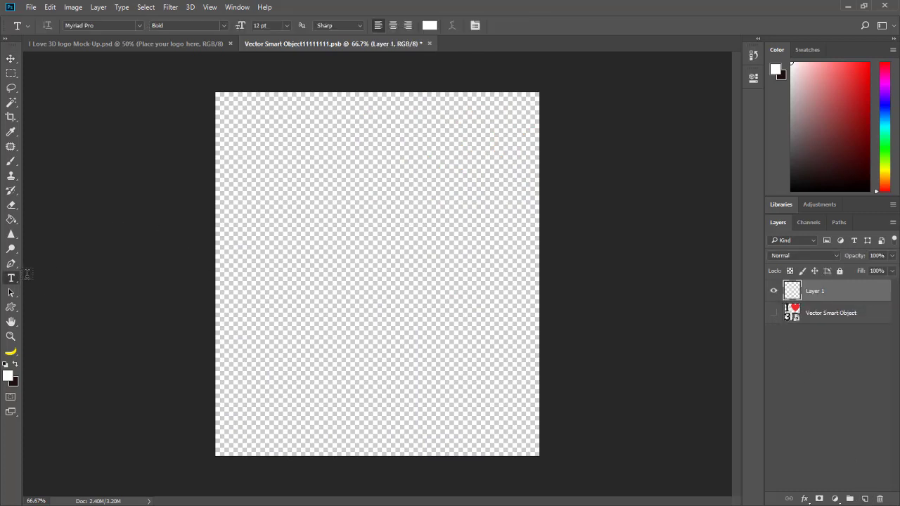
pyautogui.click(282, 240)
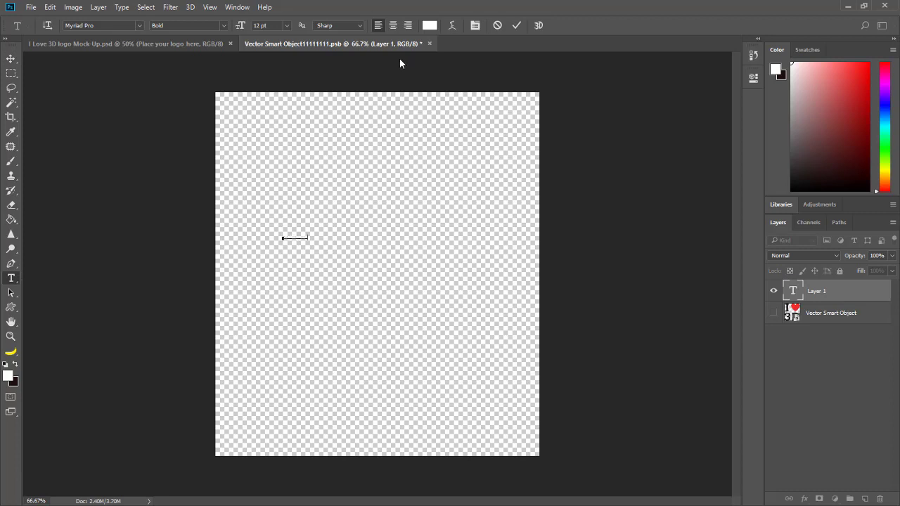
pyautogui.click(513, 28)
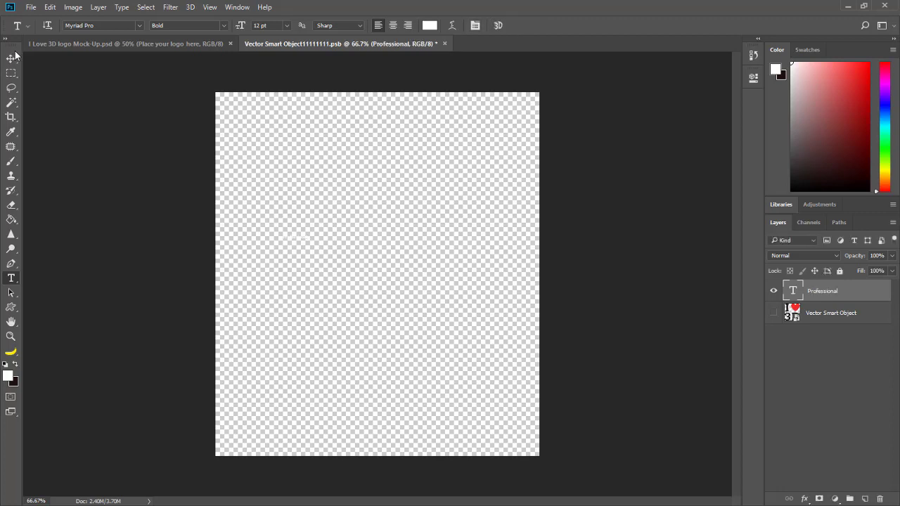
# - Scale the Professional text up to about 108.94 pt and move it to the canvas centre
pyautogui.click(16, 60)
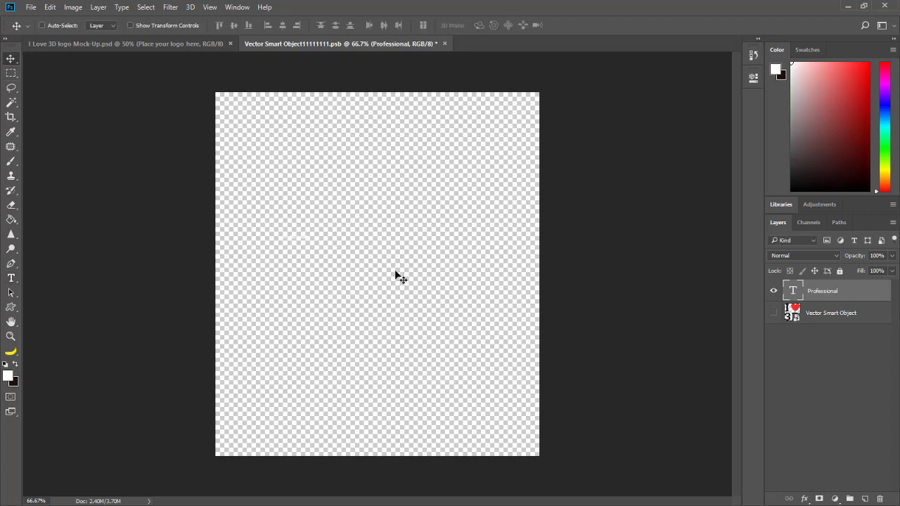
pyautogui.hotkey('ctrl', 't')
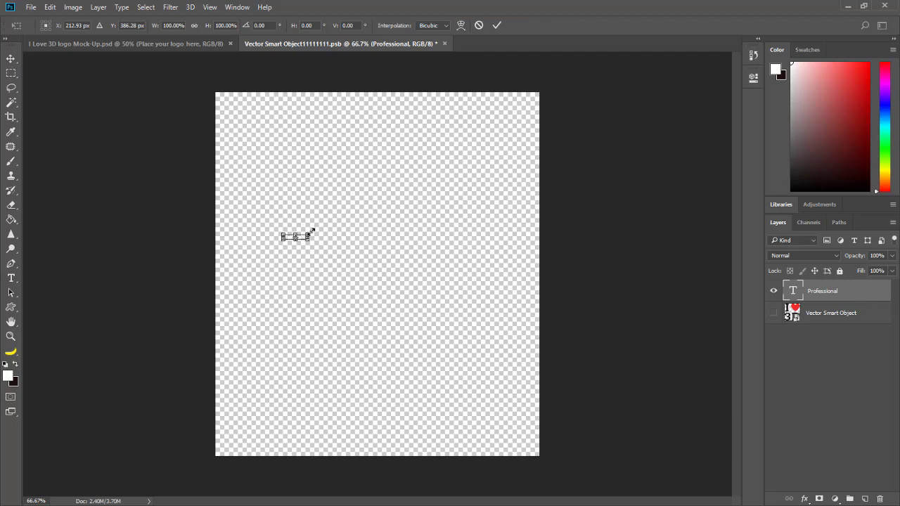
pyautogui.moveTo(311, 232); pyautogui.dragTo(494, 114)
pyautogui.press('Return')
pyautogui.moveTo(386, 225); pyautogui.dragTo(364, 248)
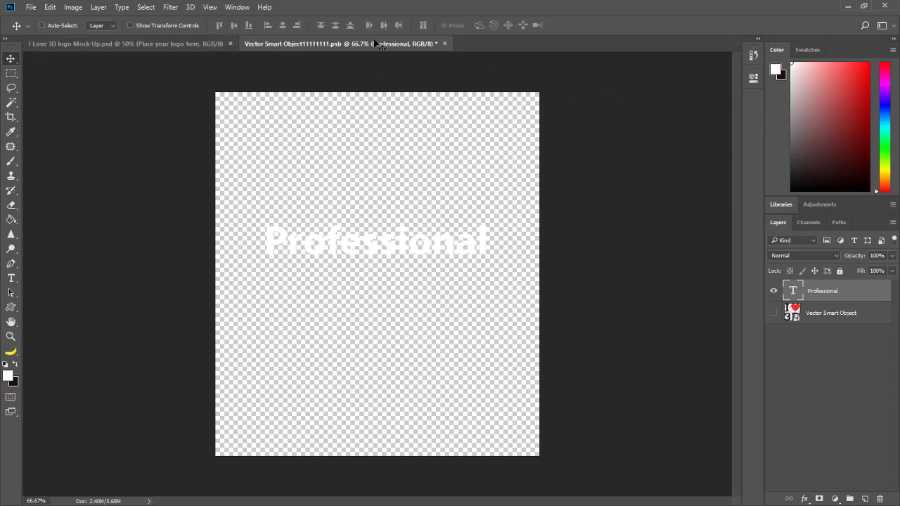
pyautogui.click(11, 279)
# - Make the Professional text red and scale it to 110%
pyautogui.click(326, 247)
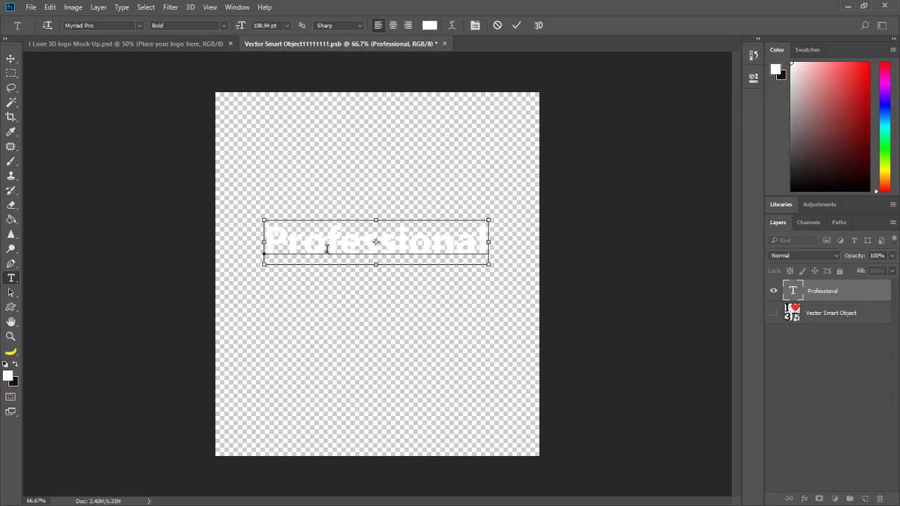
pyautogui.hotkey('ctrl', 'a')
pyautogui.click(429, 26)
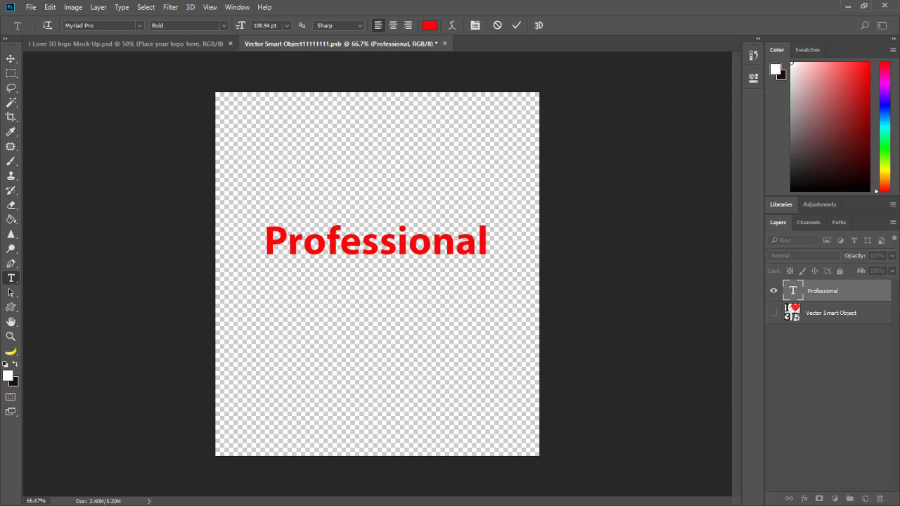
pyautogui.press('Return')
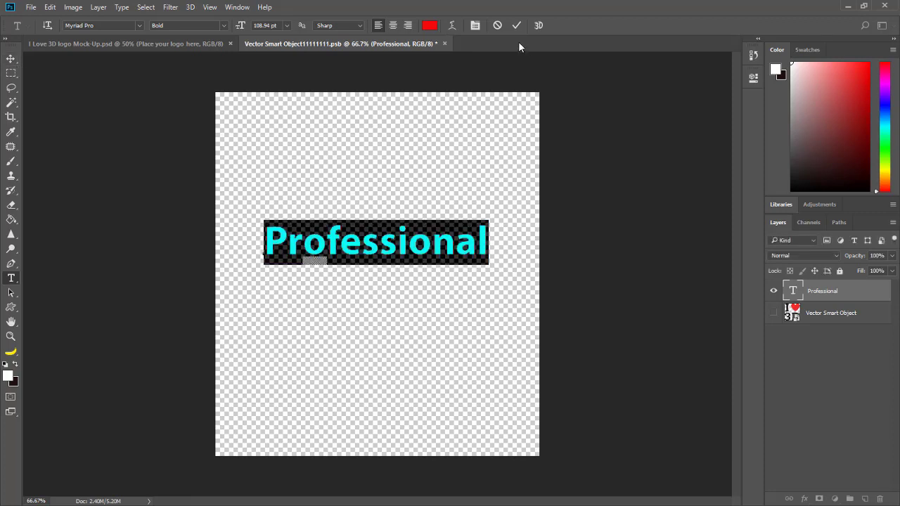
pyautogui.click(517, 25)
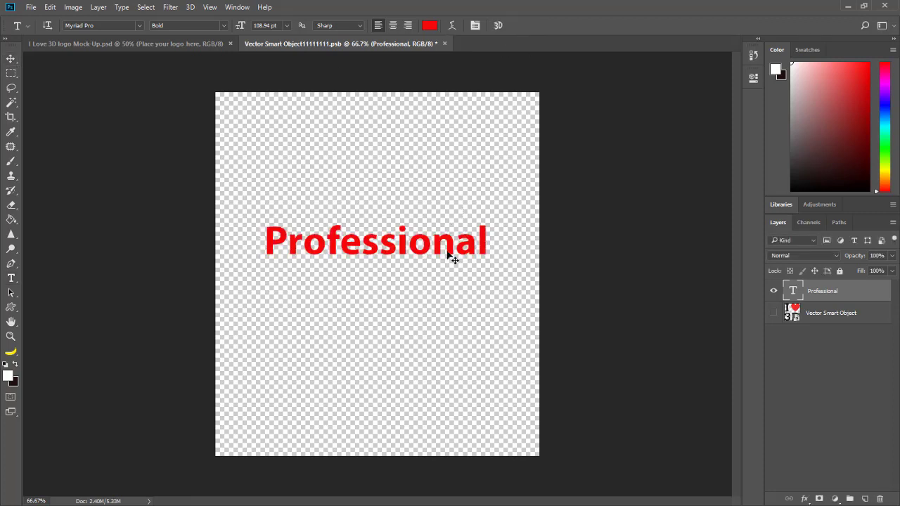
pyautogui.hotkey('ctrl', 't')
pyautogui.moveTo(486, 263); pyautogui.dragTo(507, 272)
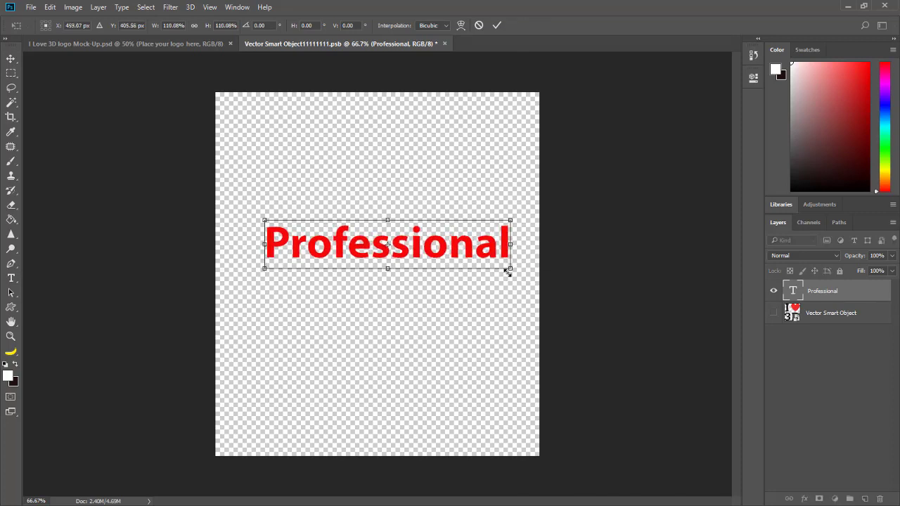
pyautogui.press('t')
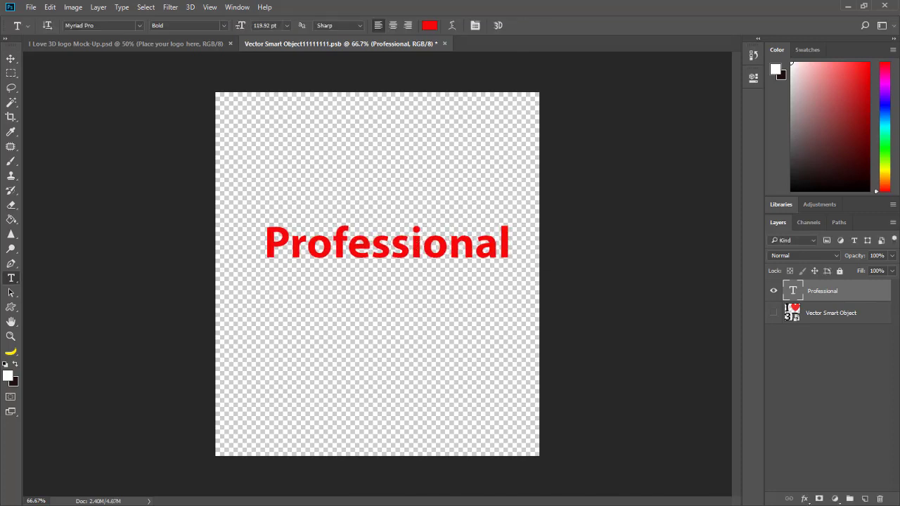
# - Add a 'tutorial.com' copy beneath it, save the smart object, and view the mock-up
pyautogui.click(11, 58)
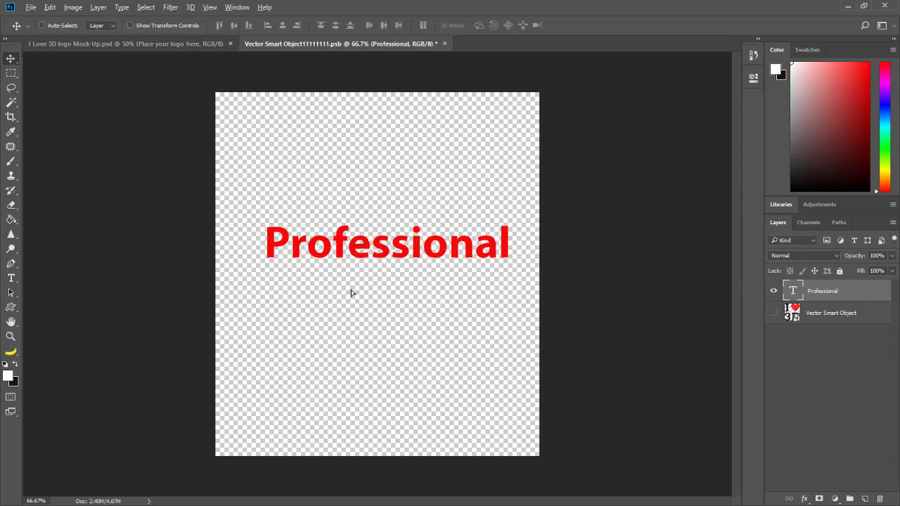
pyautogui.moveTo(352, 256); pyautogui.dragTo(353, 295)
pyautogui.press('t')
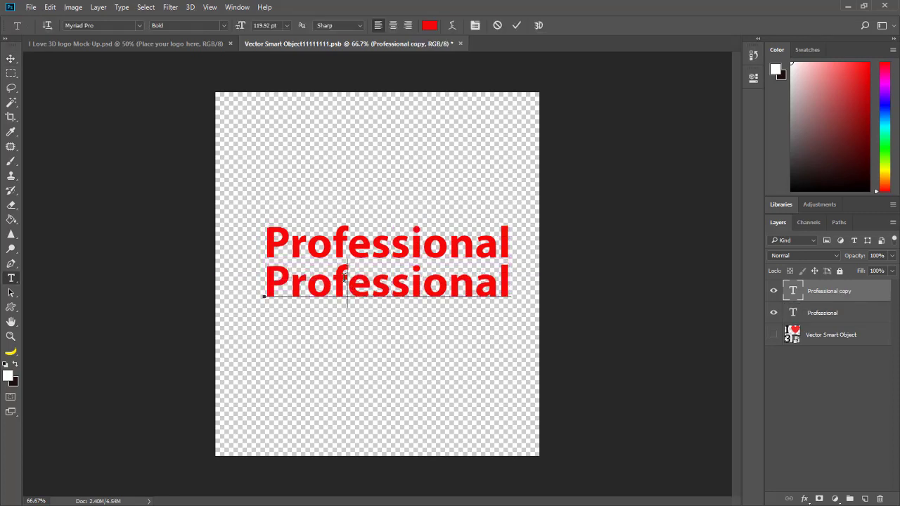
pyautogui.doubleClick(347, 284)
pyautogui.write('tutorial')
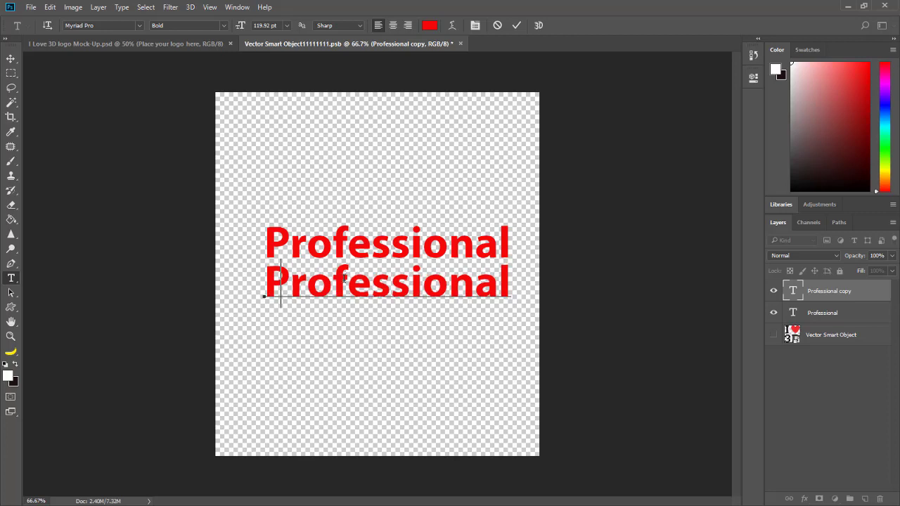
pyautogui.write('.com')
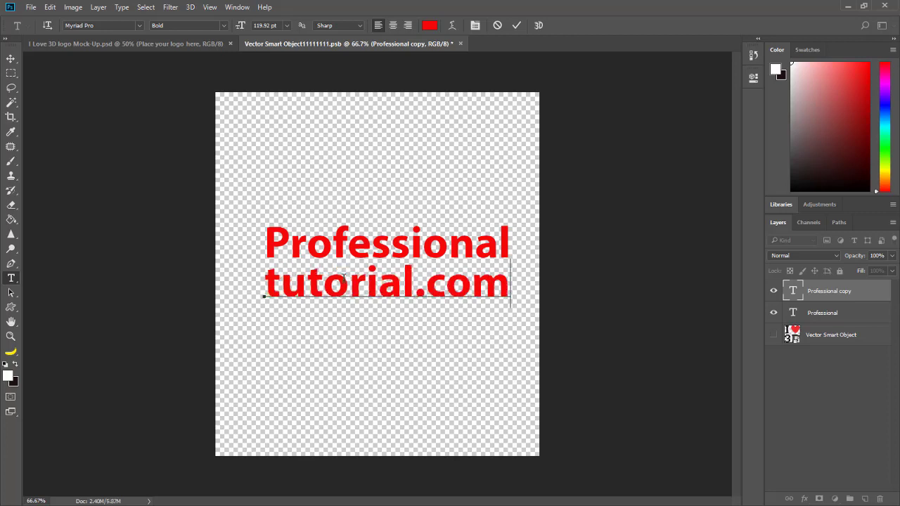
pyautogui.click(516, 25)
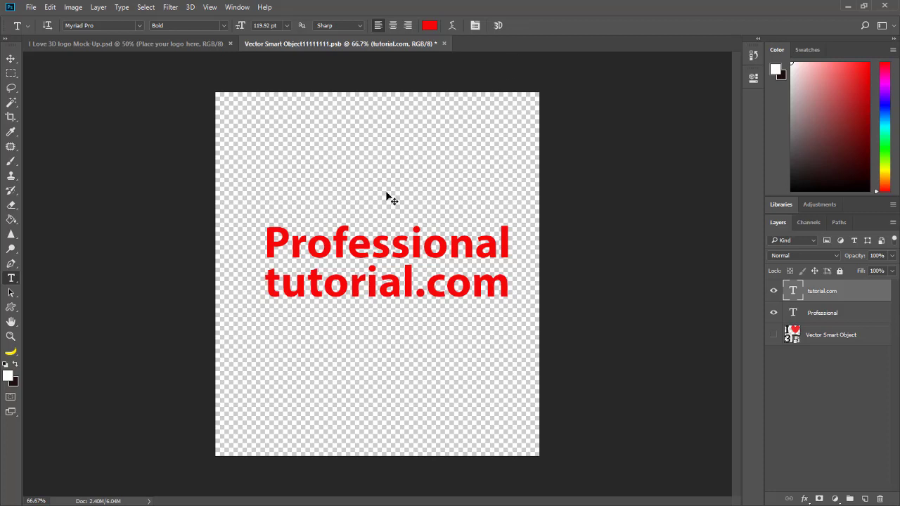
pyautogui.hotkey('ctrl', 's')
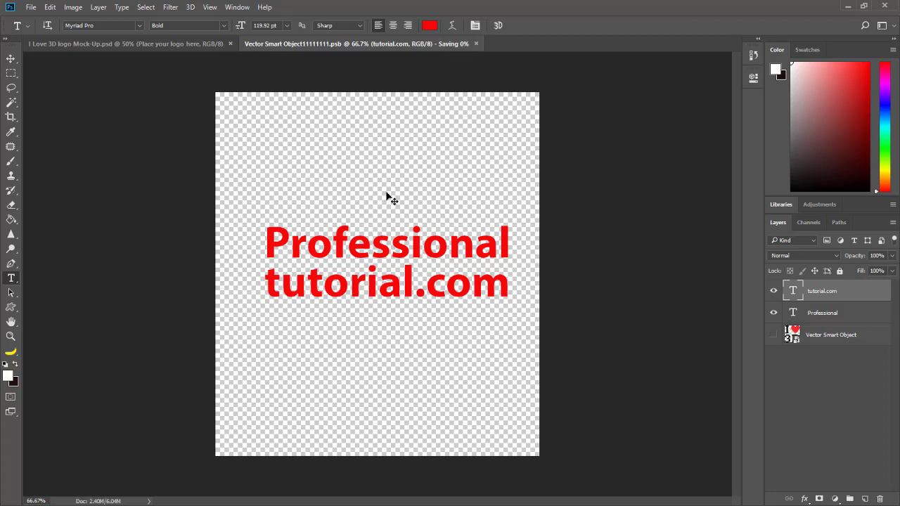
pyautogui.click(208, 46)
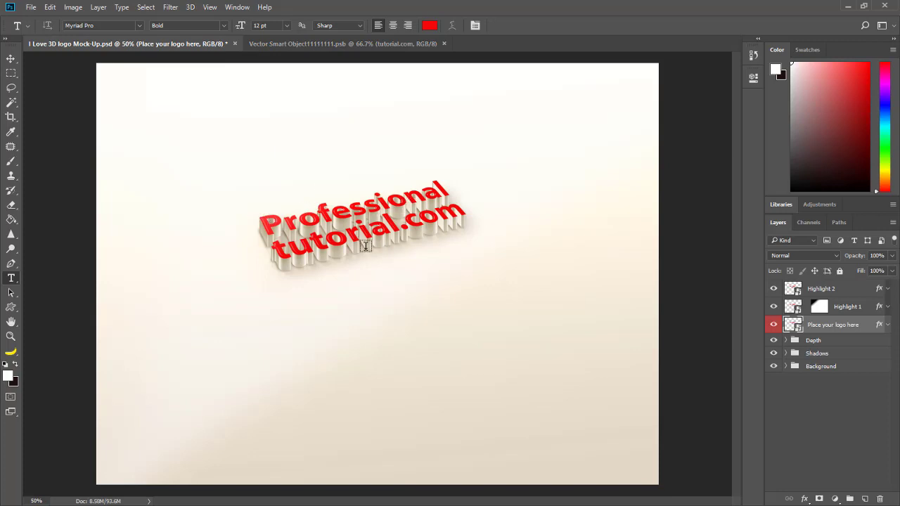
# - Colour the word 'tutorial' dark grayish-brown #574848
pyautogui.click(329, 45)
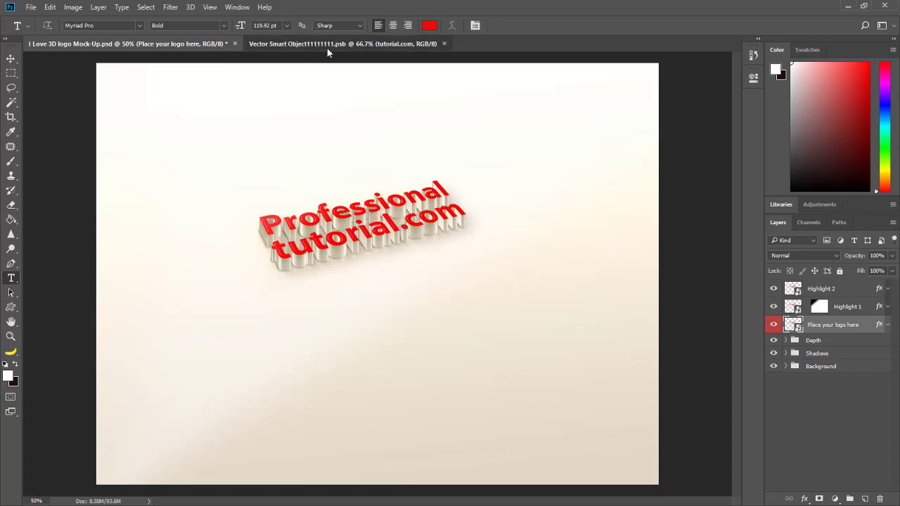
pyautogui.click(416, 284)
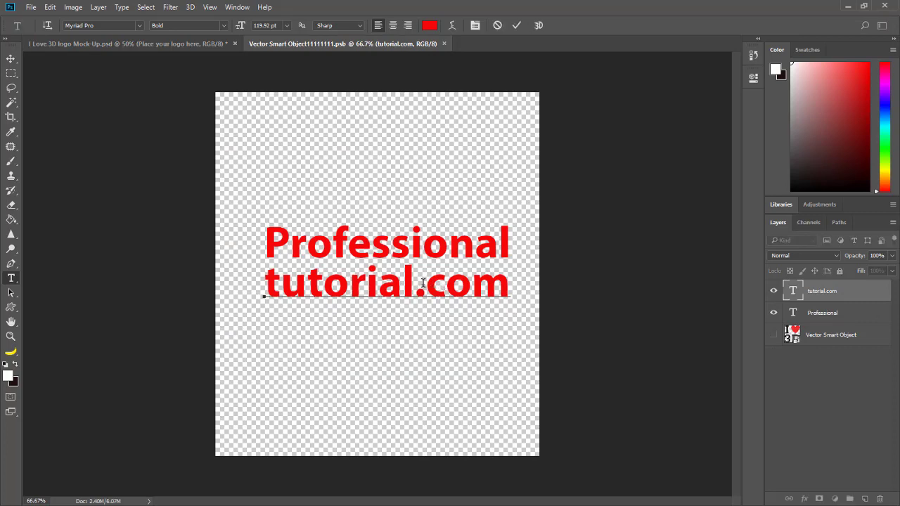
pyautogui.hotkey('shift', 'Left')
pyautogui.hotkey('shift', 'Left')
pyautogui.hotkey('shift', 'Left')
pyautogui.moveTo(325, 282); pyautogui.dragTo(264, 281)
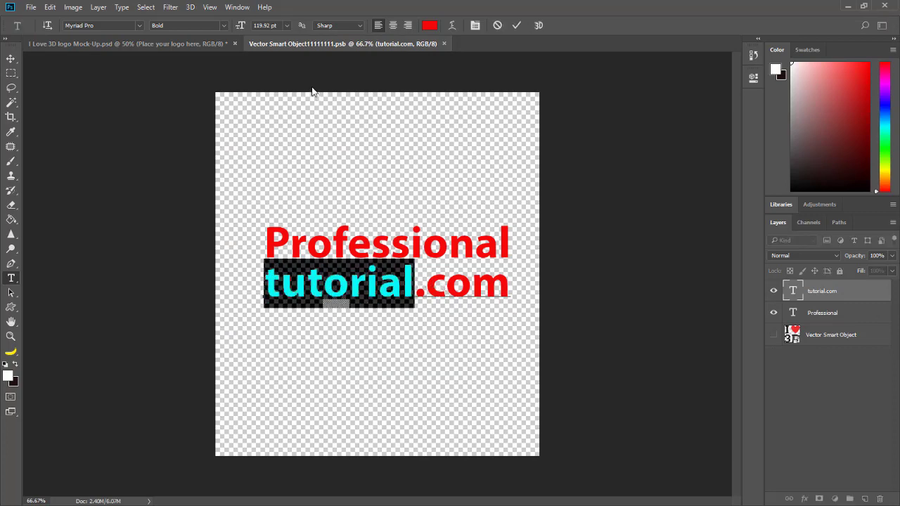
pyautogui.click(429, 25)
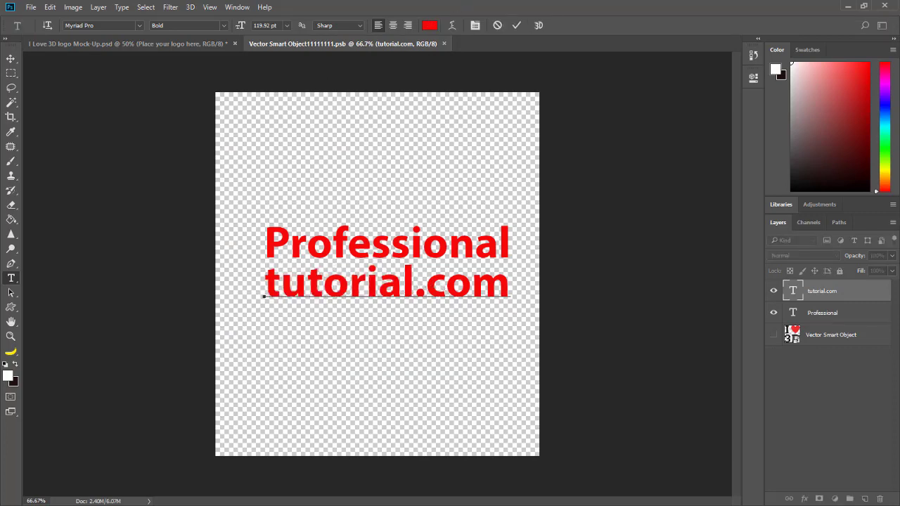
pyautogui.moveTo(226, 146); pyautogui.dragTo(662, 123)
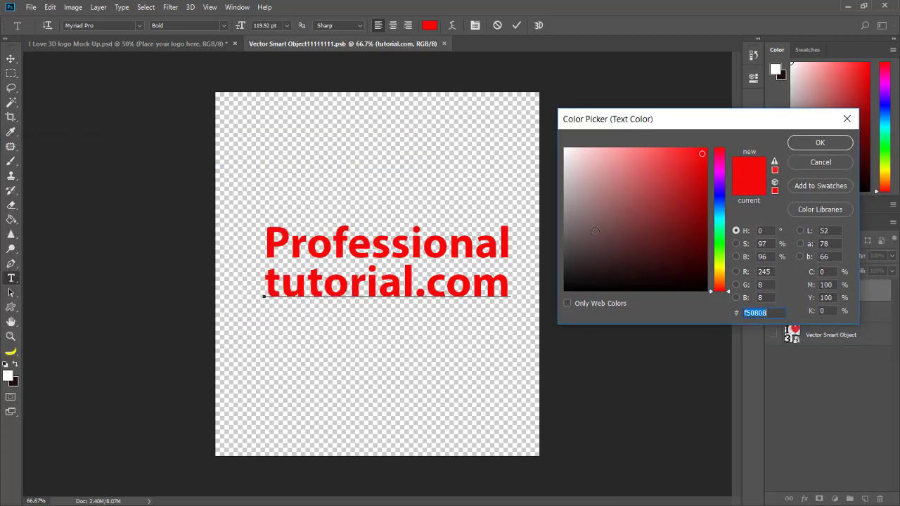
pyautogui.click(589, 241)
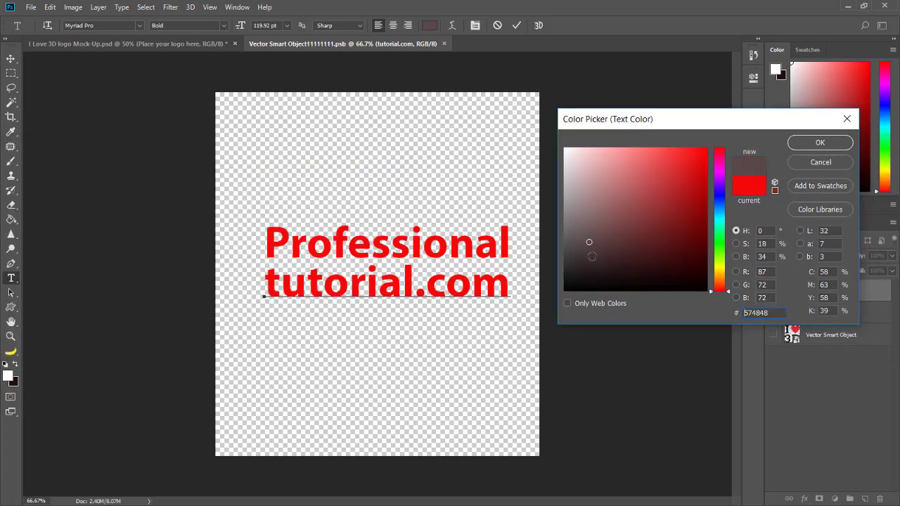
pyautogui.click(819, 143)
# - Colour 'com' dark green #0a3417 and commit the text
pyautogui.moveTo(426, 282); pyautogui.dragTo(535, 280)
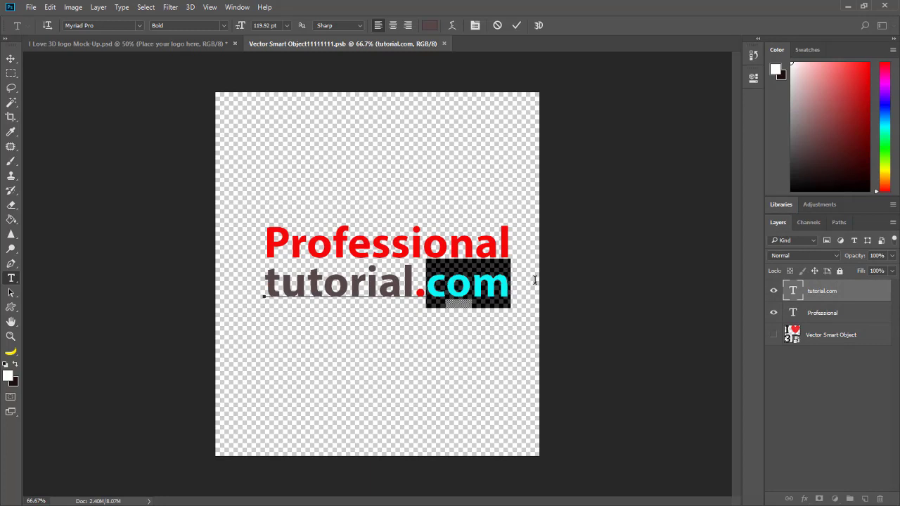
pyautogui.click(429, 25)
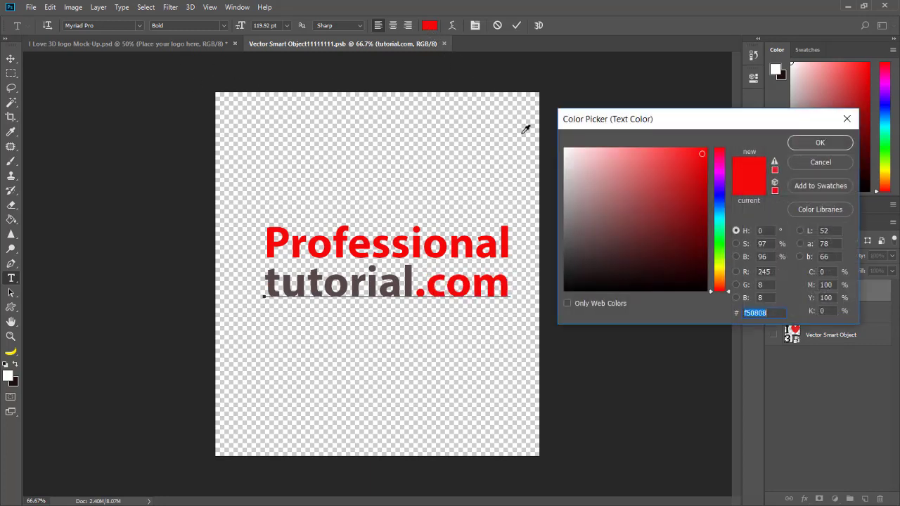
pyautogui.click(721, 236)
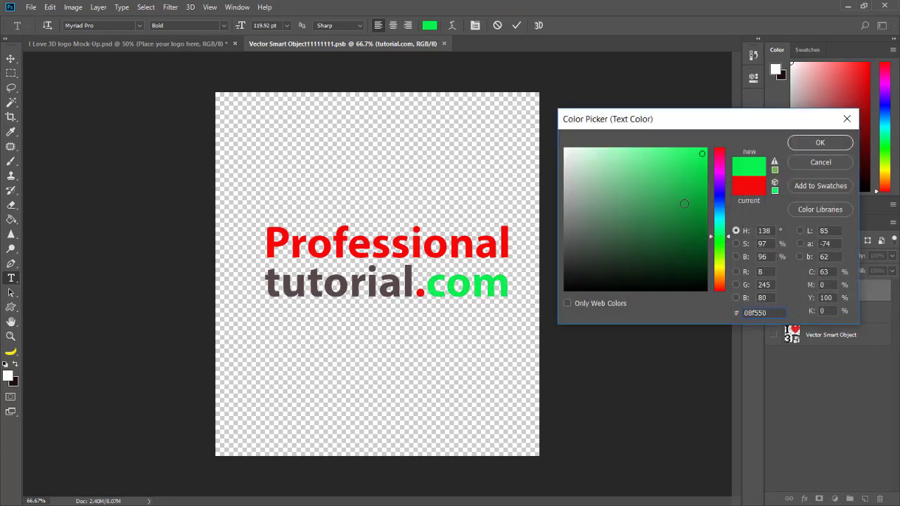
pyautogui.moveTo(685, 203)
pyautogui.mouseDown()
pyautogui.moveTo(685, 175)
pyautogui.moveTo(679, 261)
pyautogui.mouseUp()
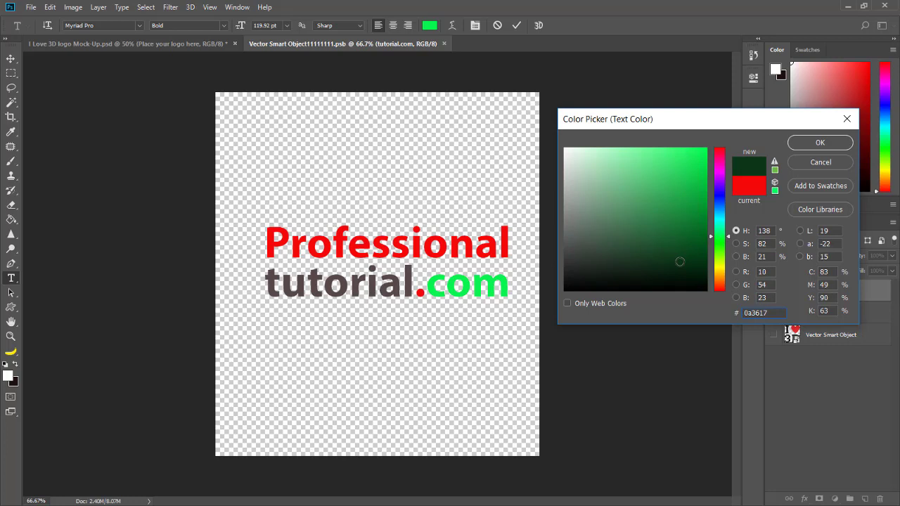
pyautogui.click(814, 148)
pyautogui.click(521, 25)
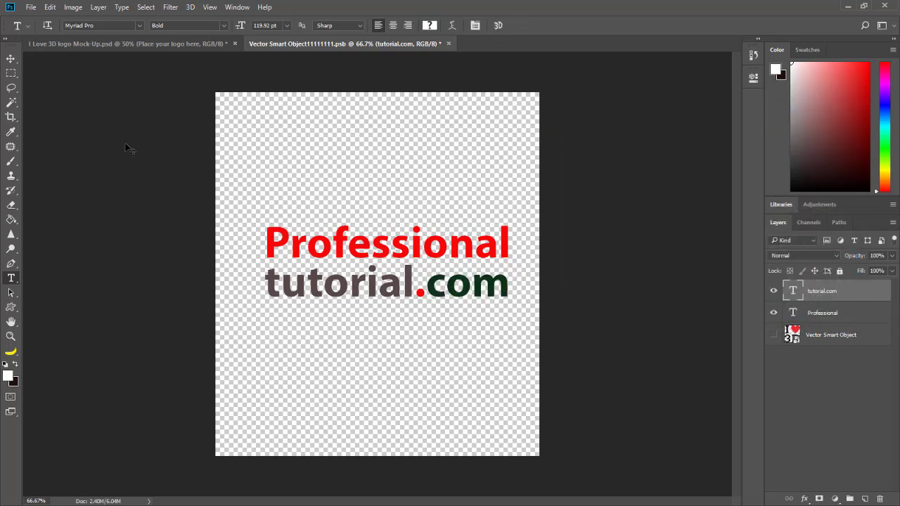
# - Enlarge the tutorial.com text and move it lower on the canvas
pyautogui.click(10, 60)
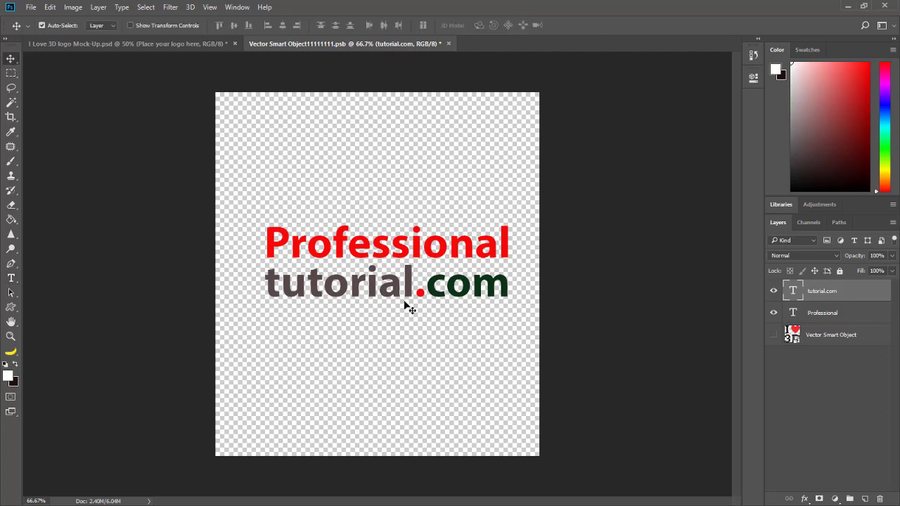
pyautogui.hotkey('ctrl', 't')
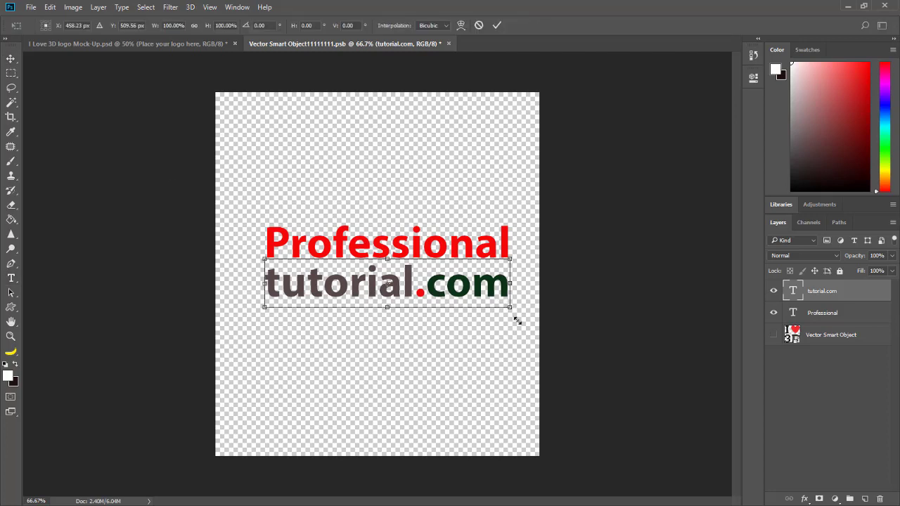
pyautogui.moveTo(516, 318); pyautogui.dragTo(542, 331)
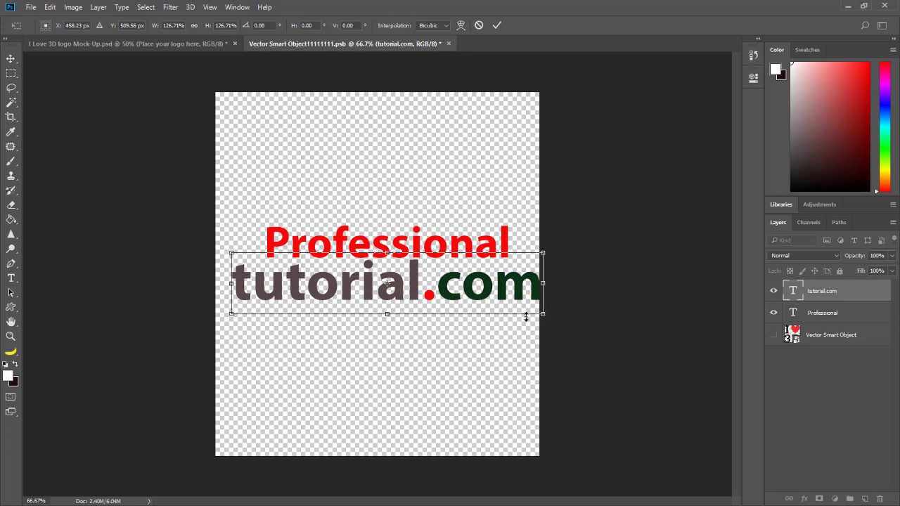
pyautogui.press('Return')
pyautogui.moveTo(430, 291); pyautogui.dragTo(421, 328)
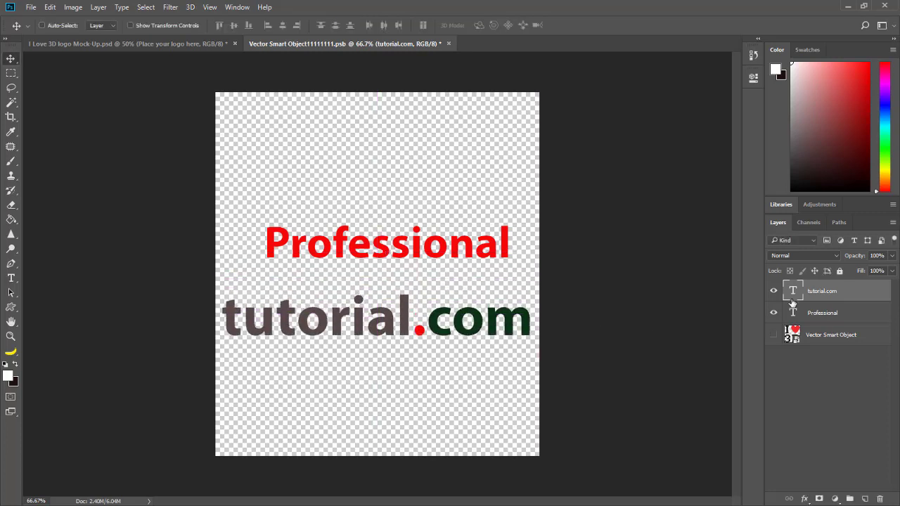
# - Enlarge Professional to about 128% just above tutorial.com and save the smart object
pyautogui.click(820, 312)
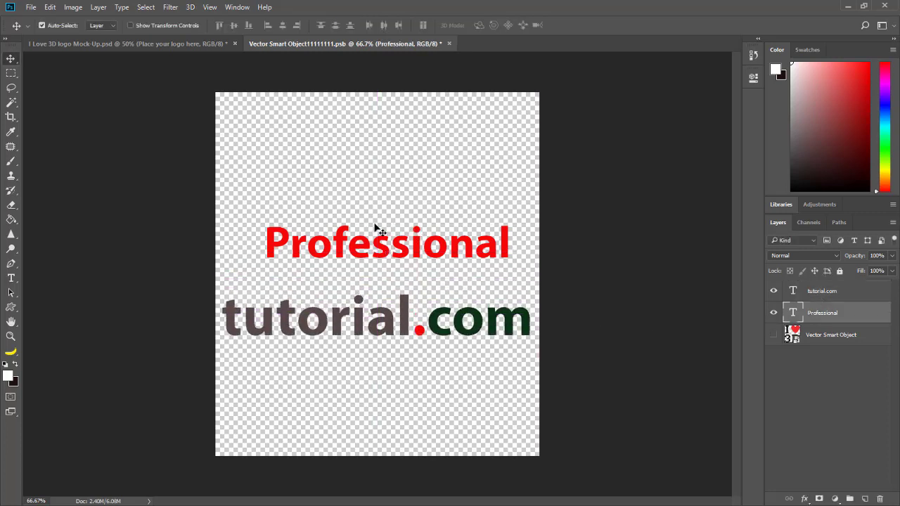
pyautogui.hotkey('ctrl', 't')
pyautogui.moveTo(509, 268); pyautogui.dragTo(527, 301)
pyautogui.press('Return')
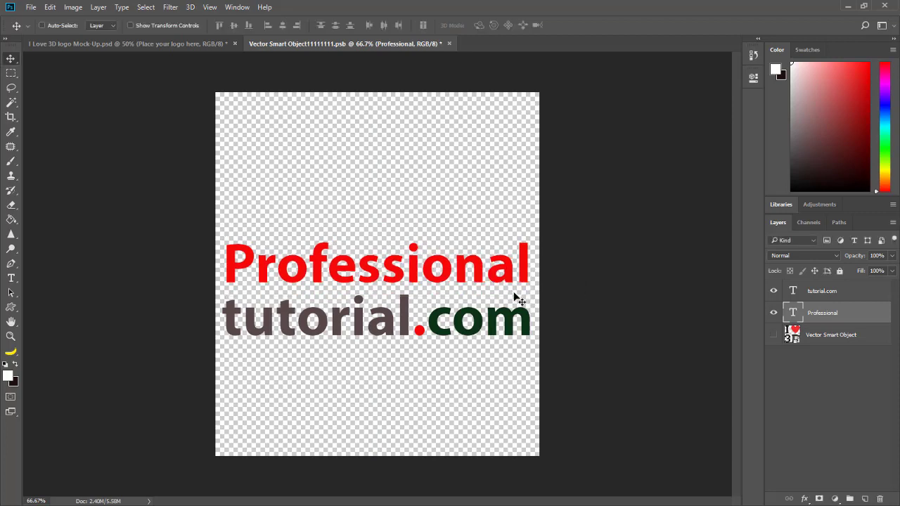
pyautogui.hotkey('ctrl', 's')
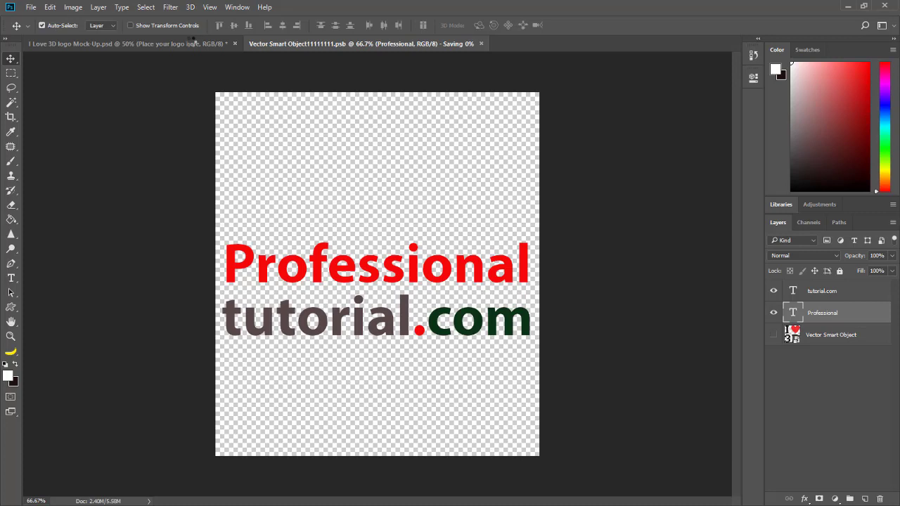
# - Zoom in and out on the red and gray 3D lettering in the I Love 3D logo Mock-Up document
pyautogui.click(194, 44)
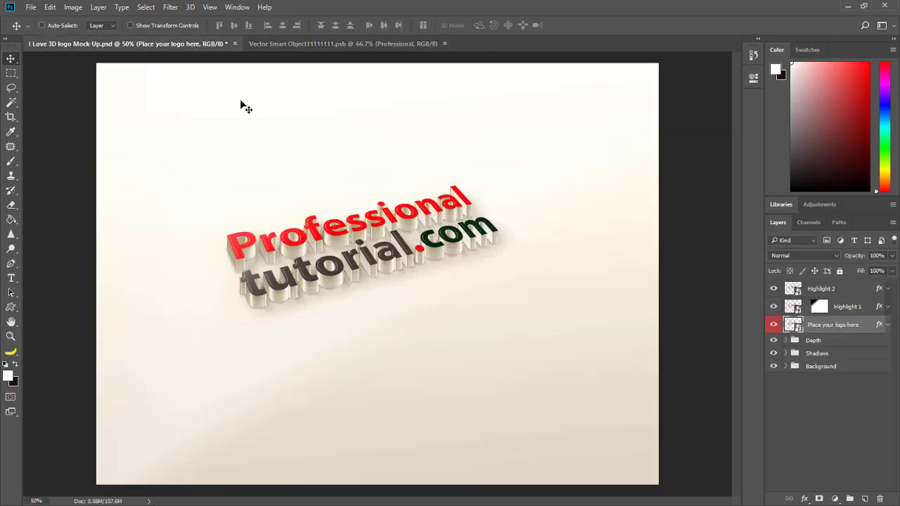
pyautogui.press('z')
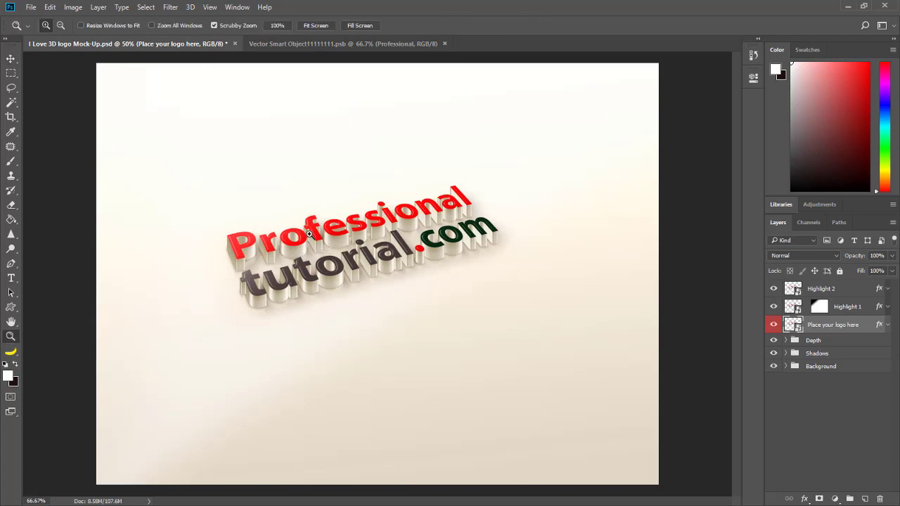
pyautogui.click(308, 234)
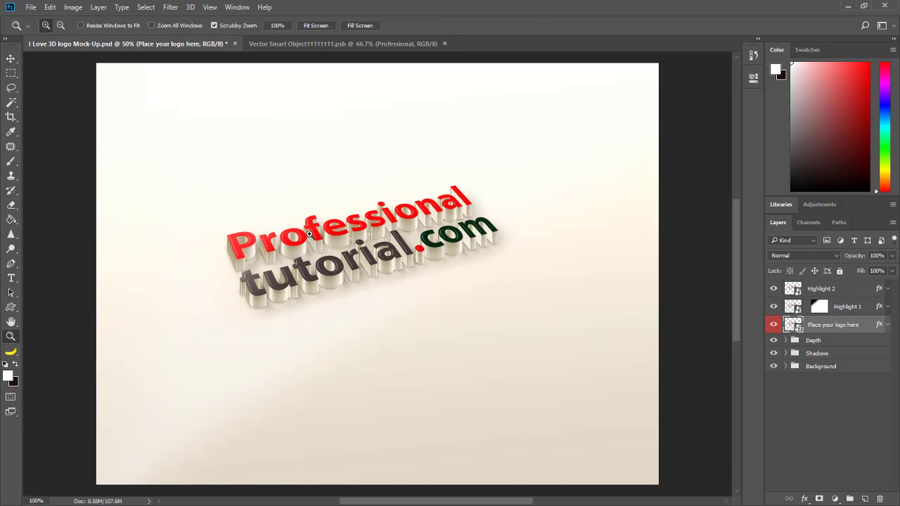
pyautogui.click(309, 233)
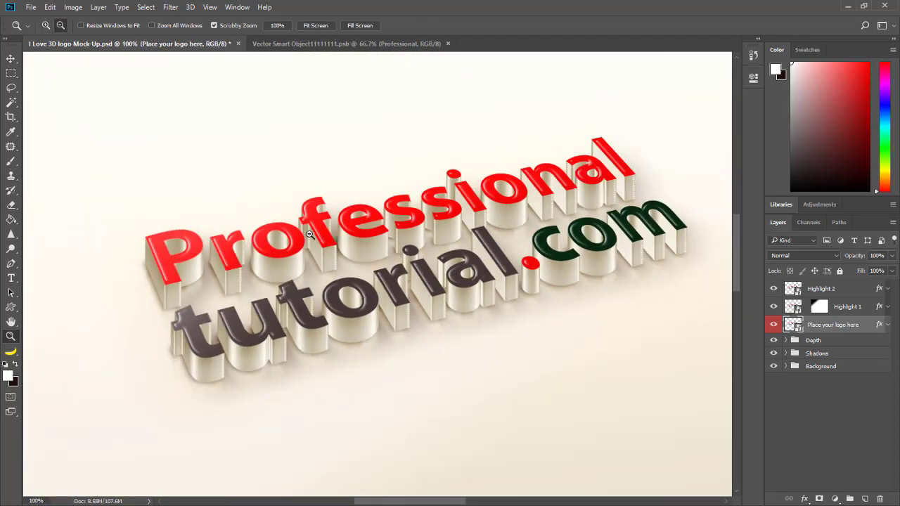
pyautogui.keyDown('alt'); pyautogui.click(309, 234); pyautogui.keyUp('alt')
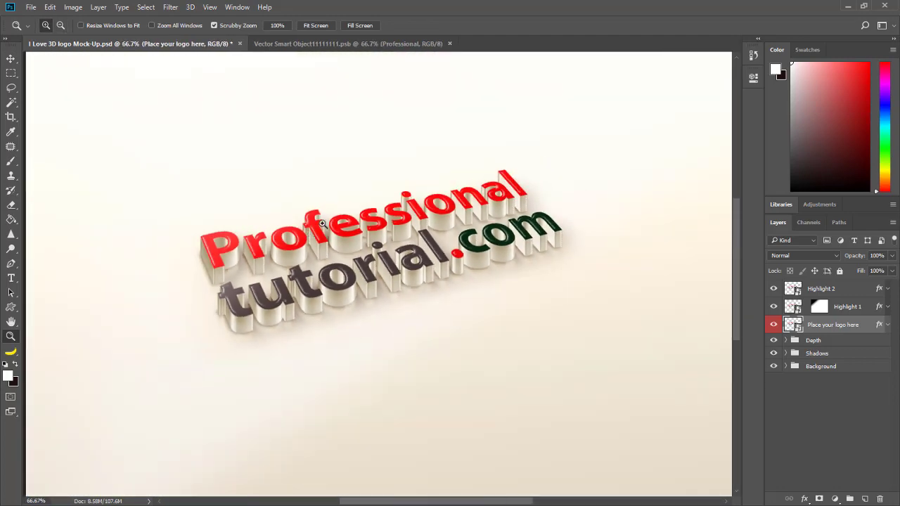
pyautogui.click(396, 285)
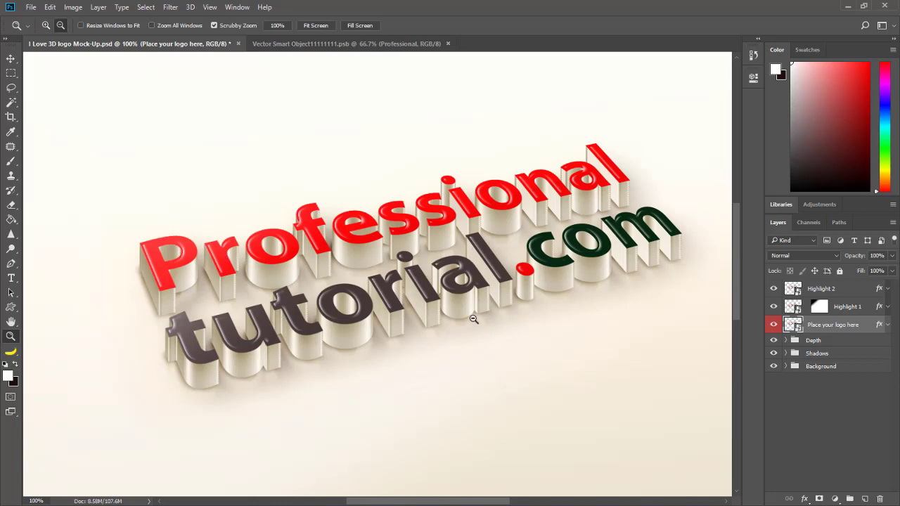
pyautogui.keyDown('alt'); pyautogui.click(473, 318); pyautogui.keyUp('alt')
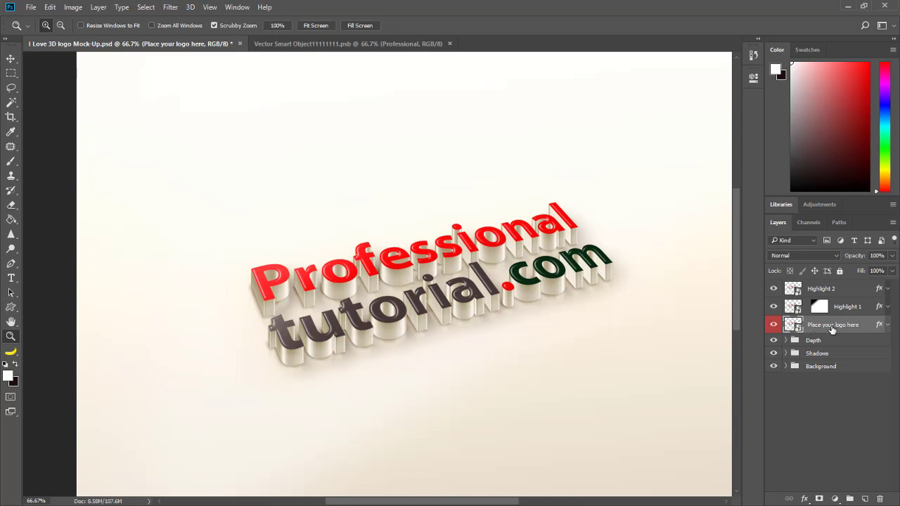
# - Compare with the flat logo smart object, return to the mock-up, and minimize Photoshop
pyautogui.click(363, 47)
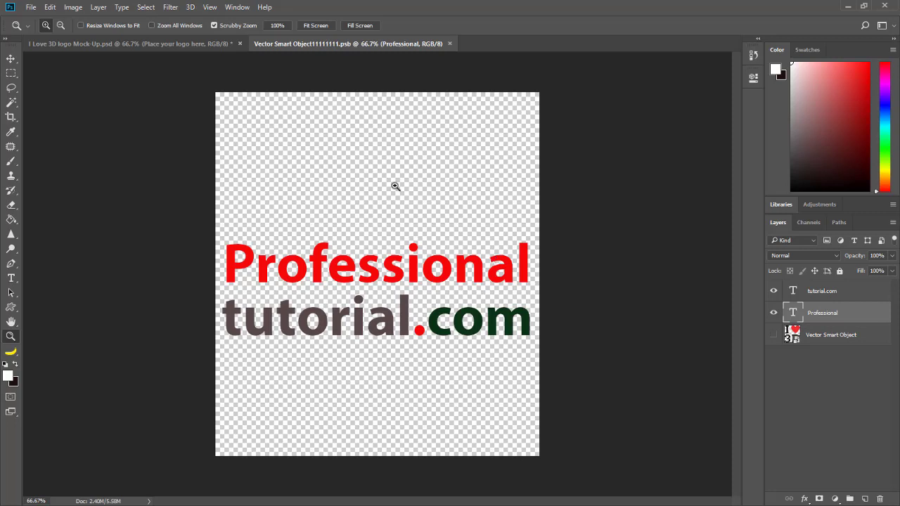
pyautogui.click(190, 44)
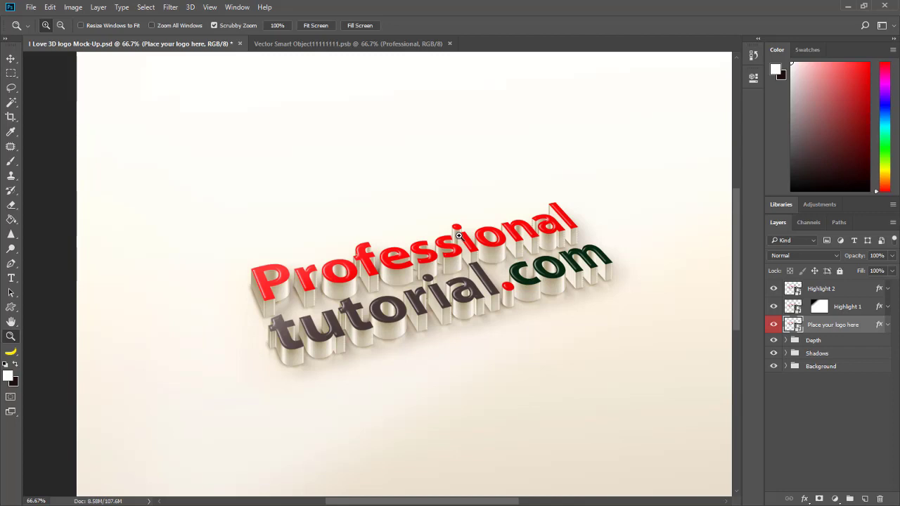
pyautogui.click(847, 7)
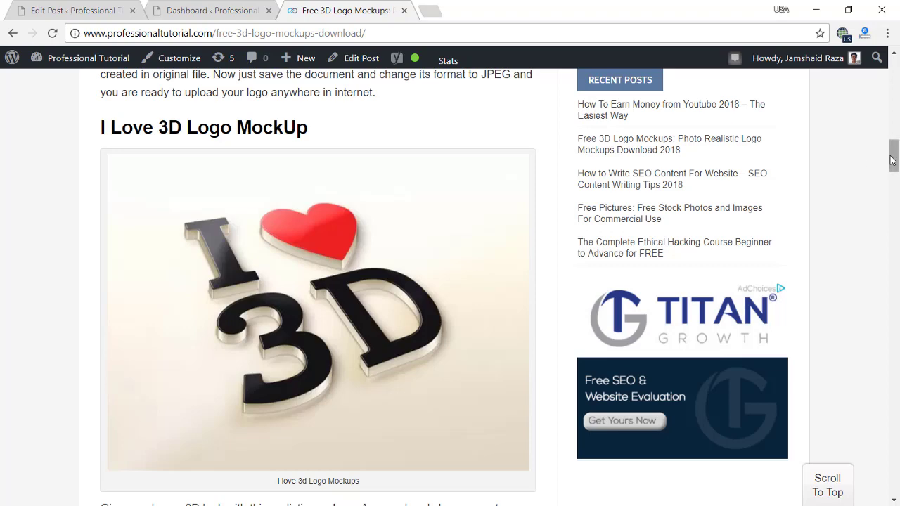
pyautogui.scroll(10, 893, 156)
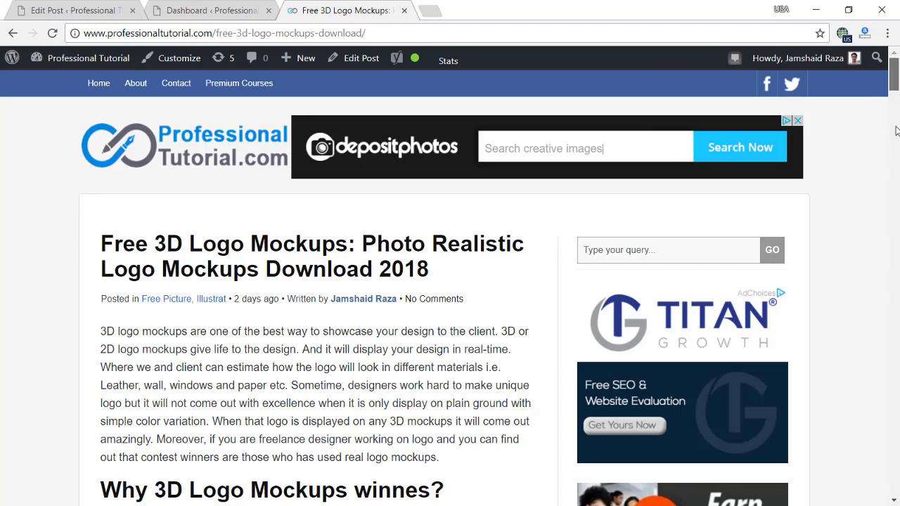
pyautogui.scroll(-15, 894, 140)
pyautogui.scroll(-10, 895, 198)
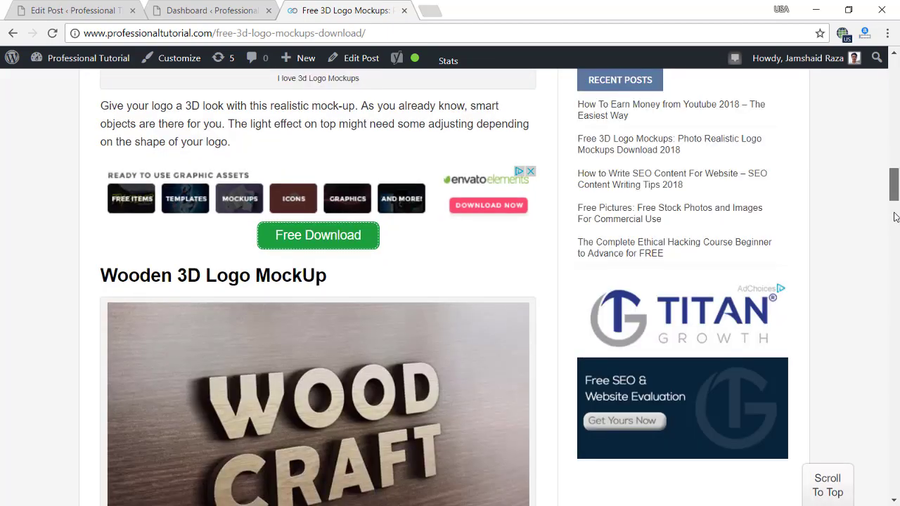
pyautogui.scroll(-7, 895, 233)
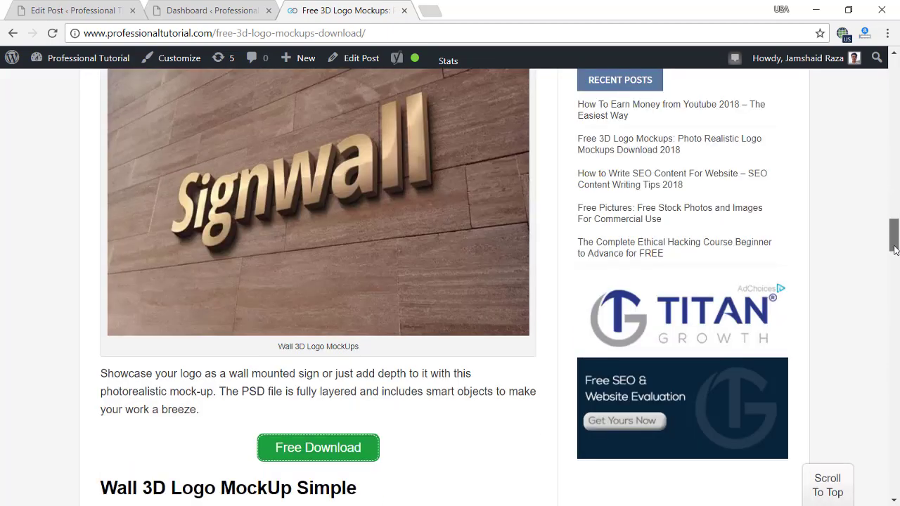
pyautogui.moveTo(895, 250); pyautogui.dragTo(895, 204)
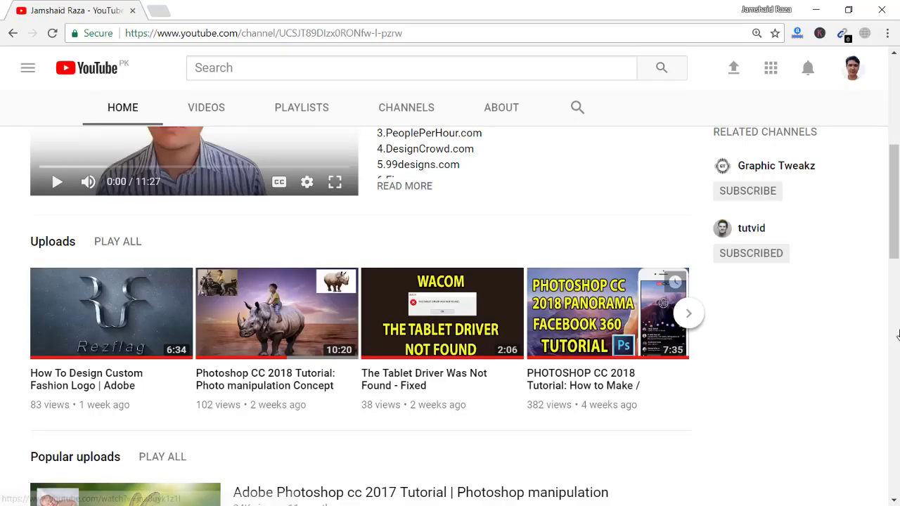
# - Open a new private browser window and load the YouTube home page
pyautogui.click(893, 117)
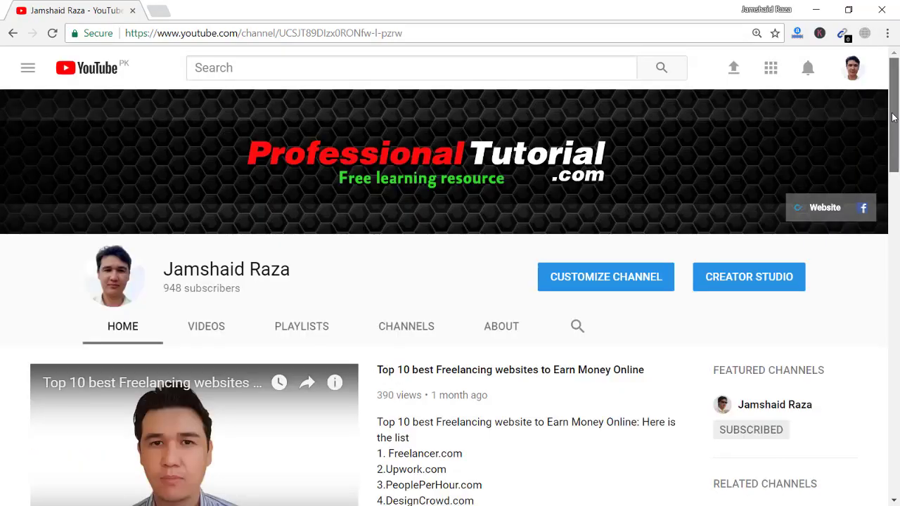
pyautogui.click(369, 70)
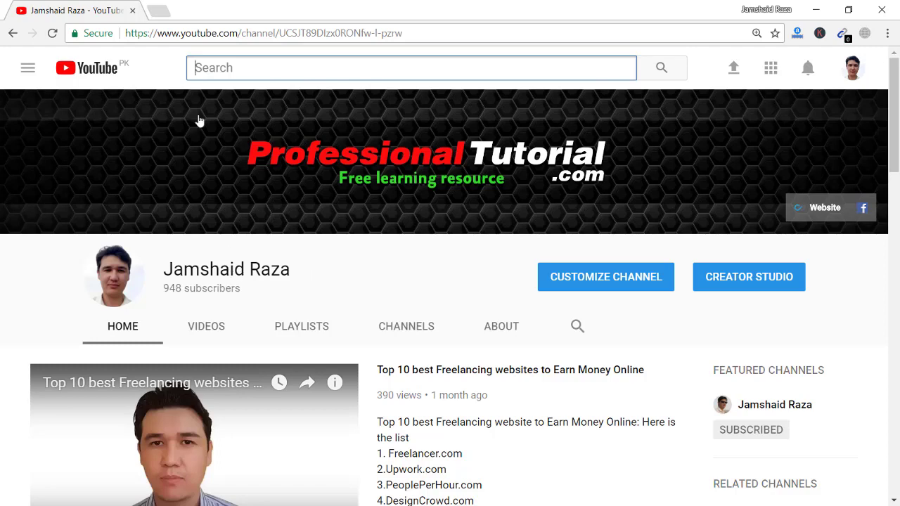
pyautogui.hotkey('ctrl', 'shift', 'n')
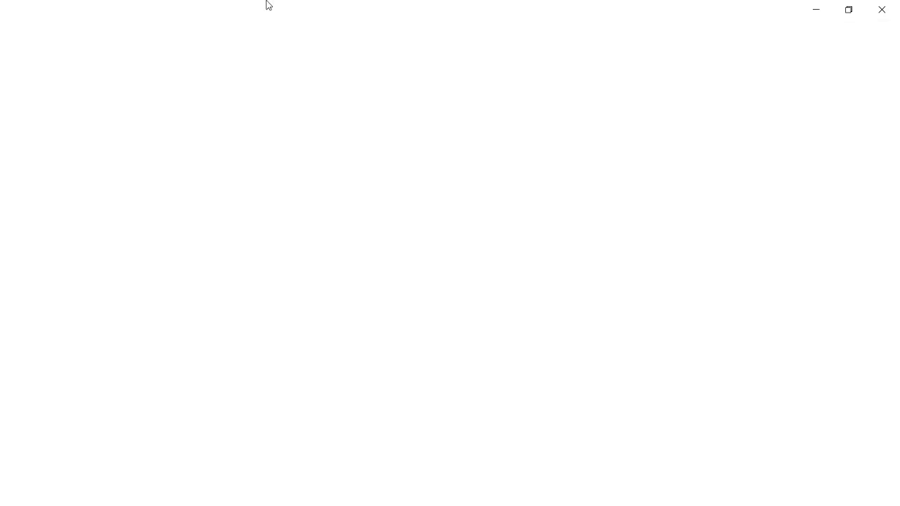
pyautogui.write('youtube.com')
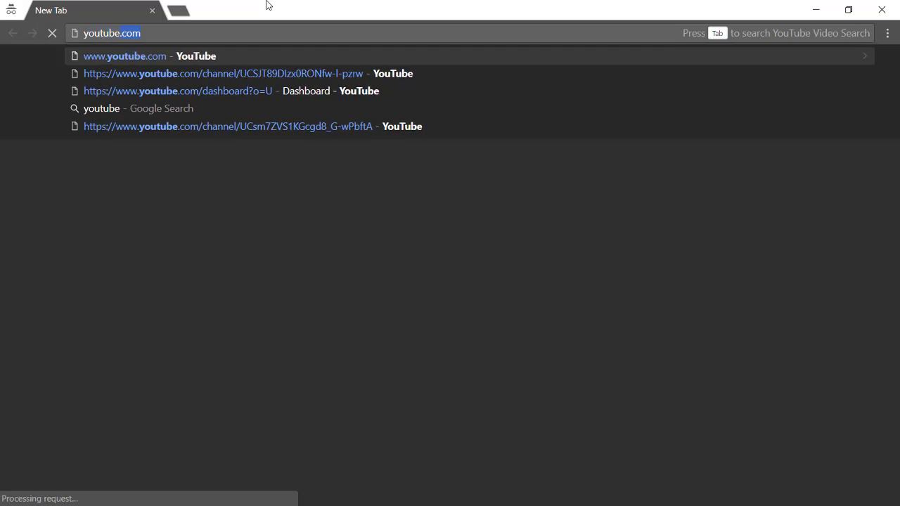
pyautogui.press('Return')
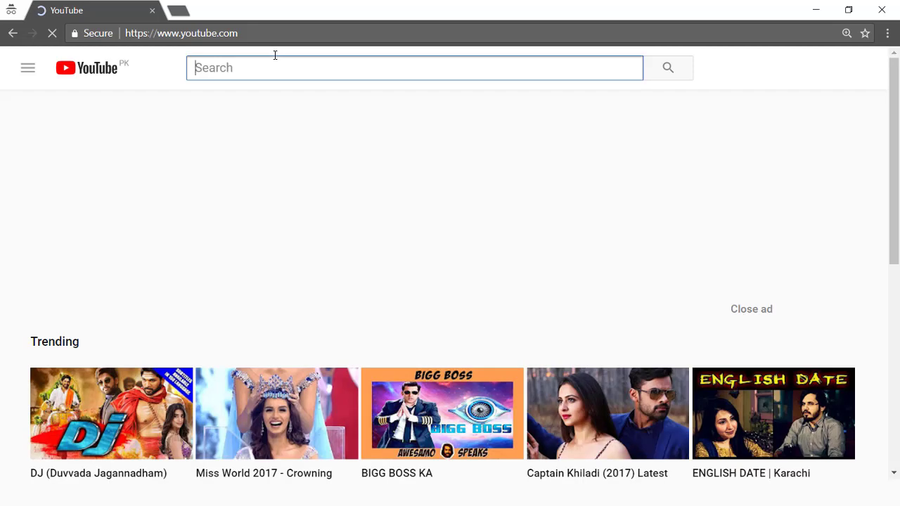
# - Type the channel owner's name into the YouTube search box, correcting a typo
pyautogui.write('jamshaid')
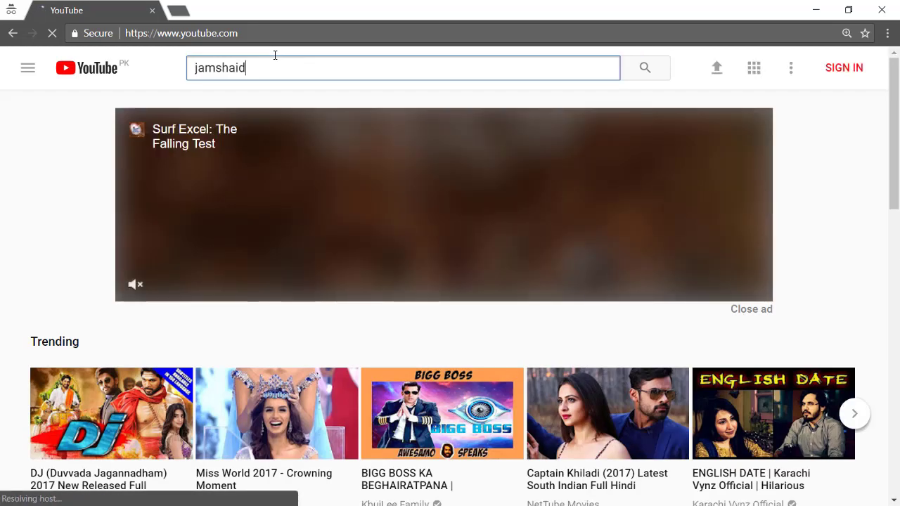
pyautogui.write('r')
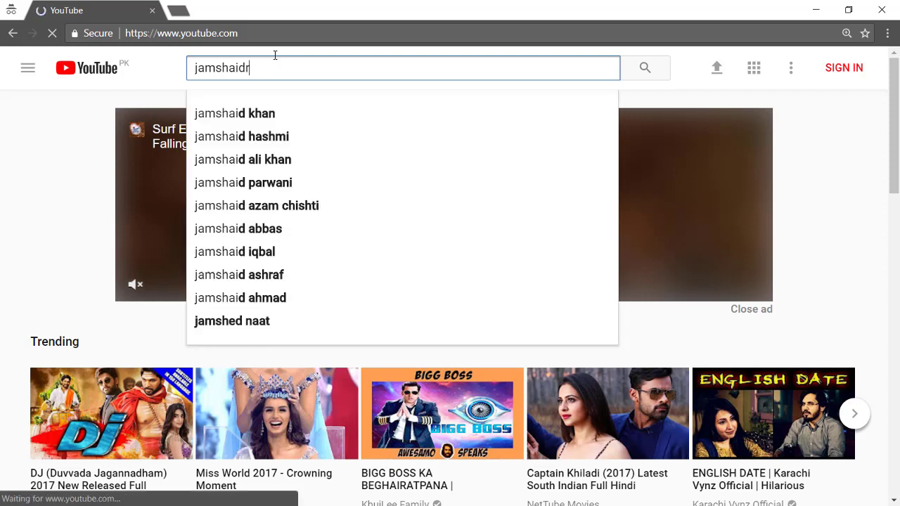
pyautogui.press('BackSpace')
pyautogui.write('raza')
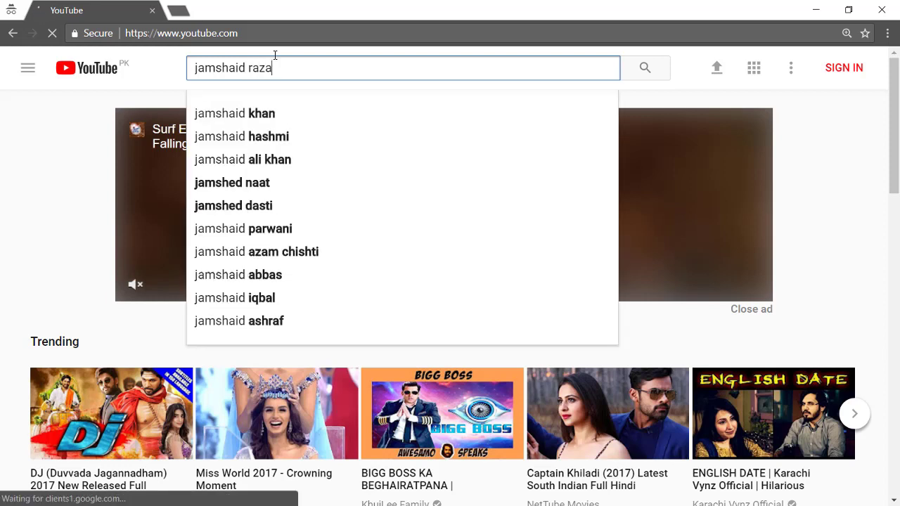